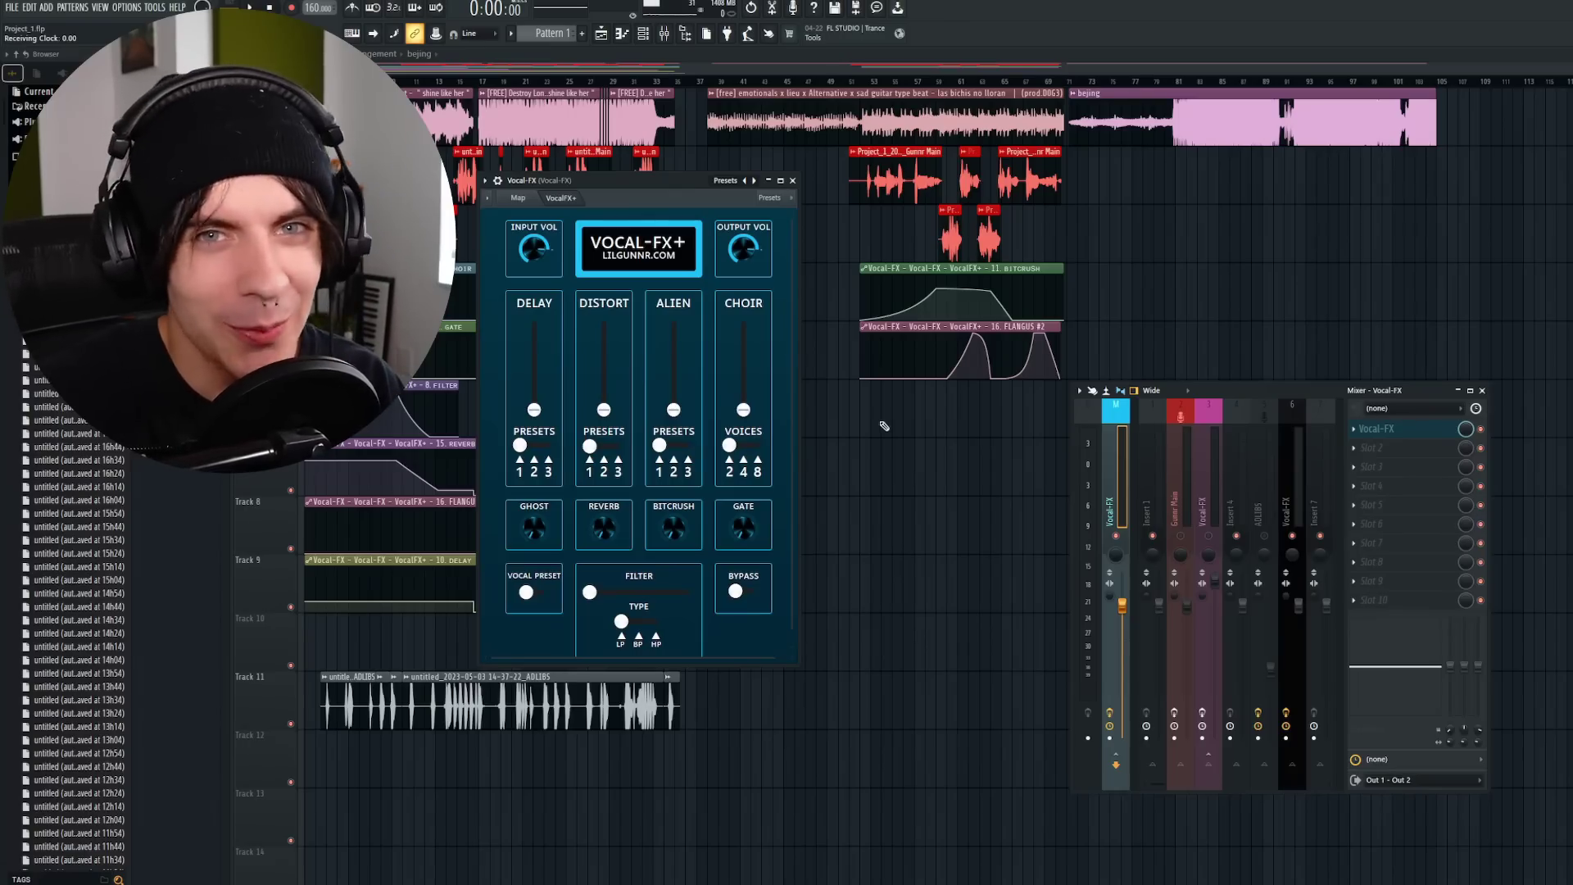
- Show the Vocal-FX insert's chain (Auto-Tune EFX then Vocal-FX+) and reposition the Vocal-FX+ window
click(793, 181)
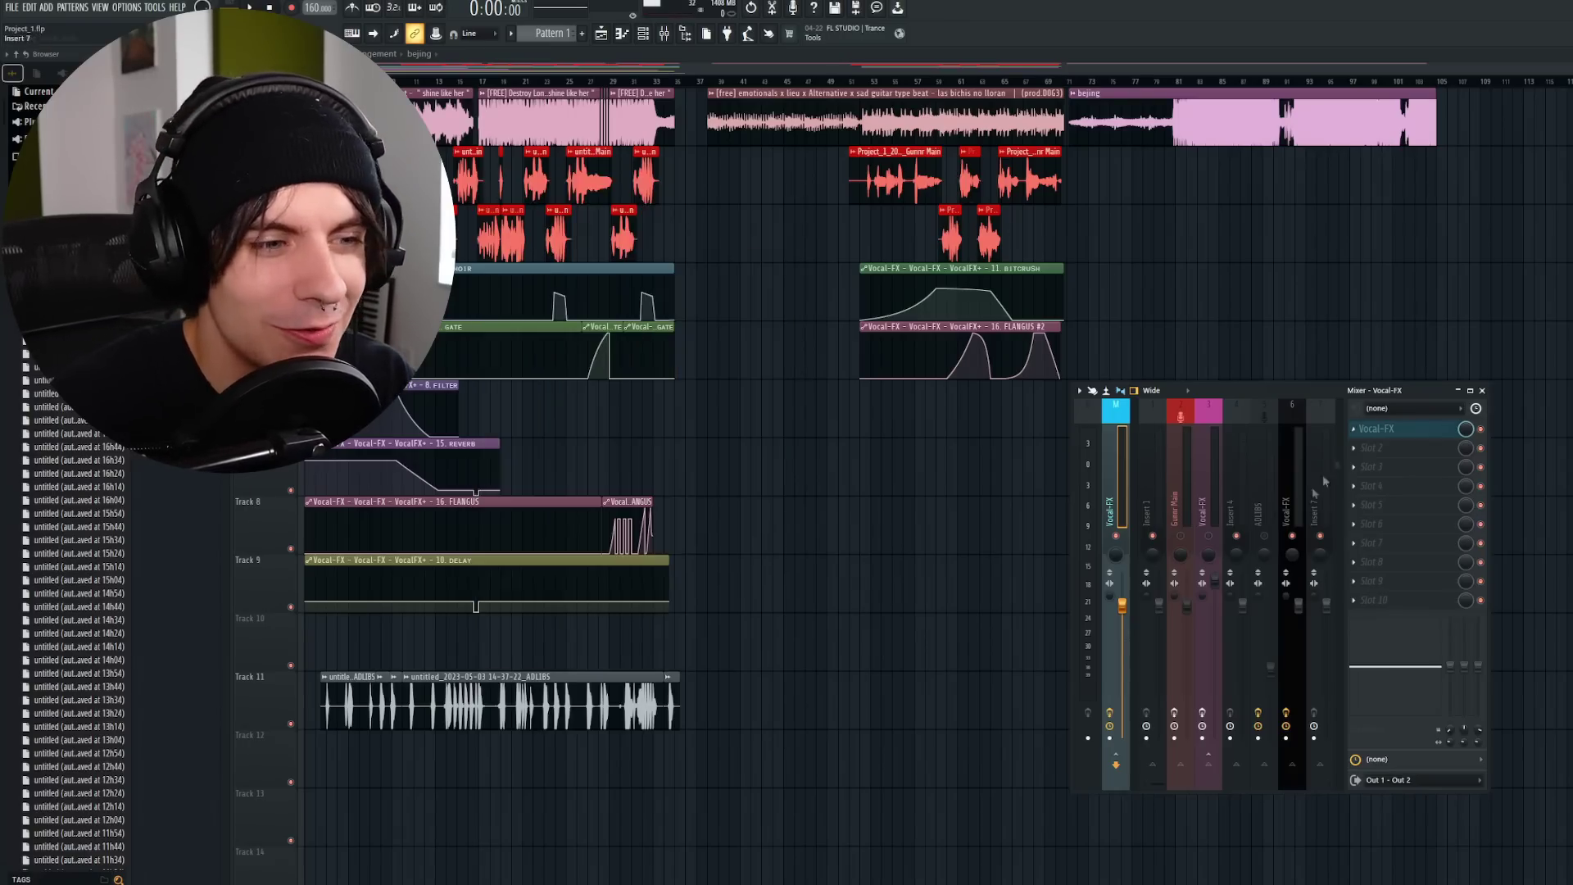
click(1384, 448)
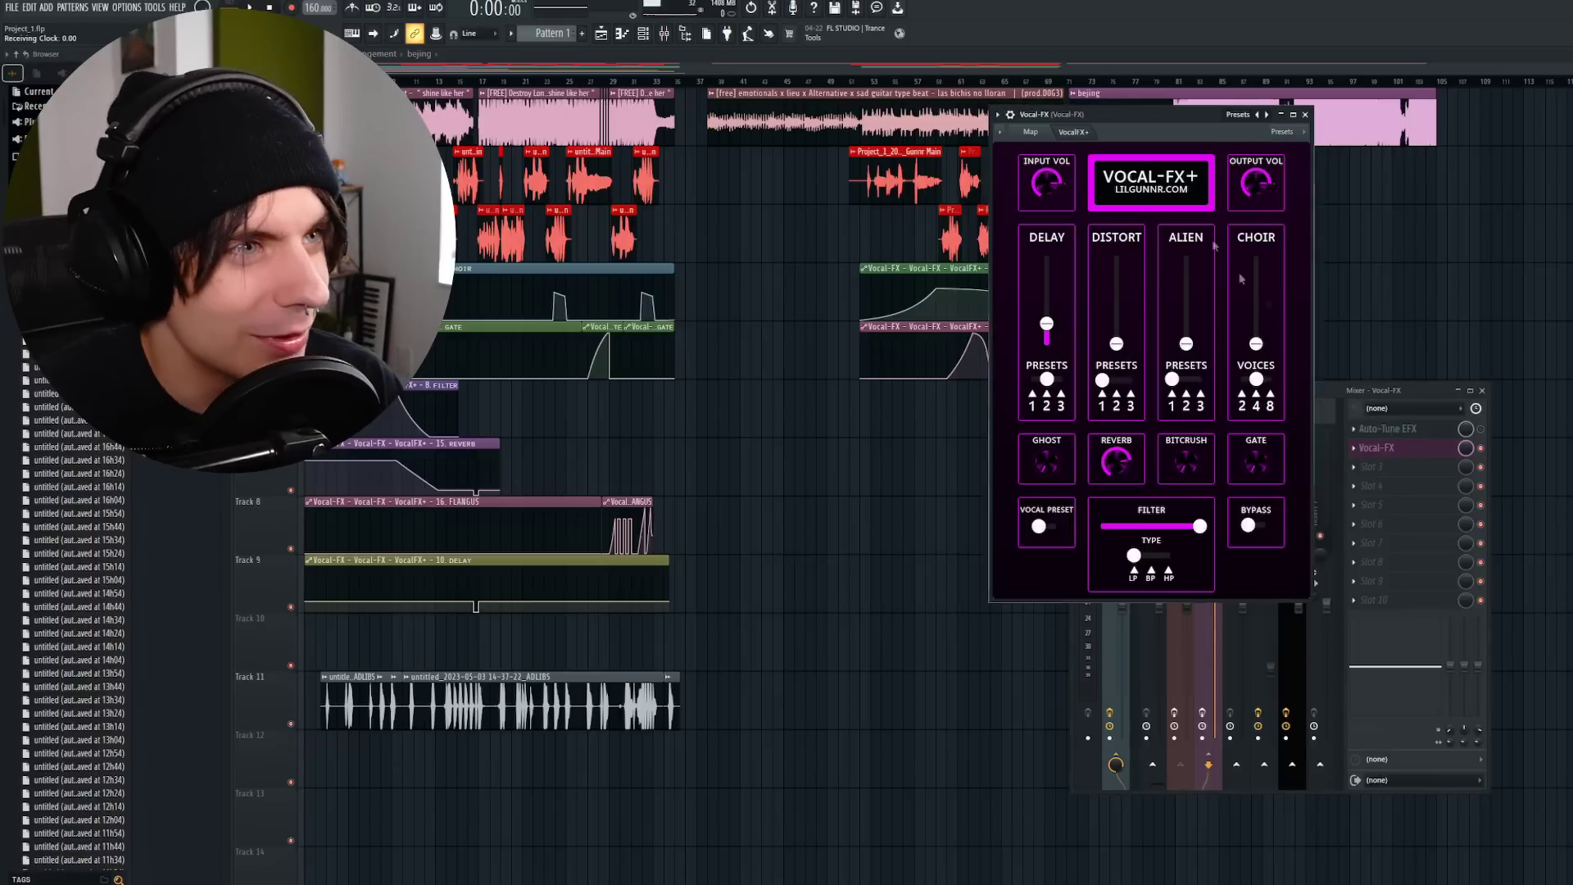
drag(1114, 117, 680, 172)
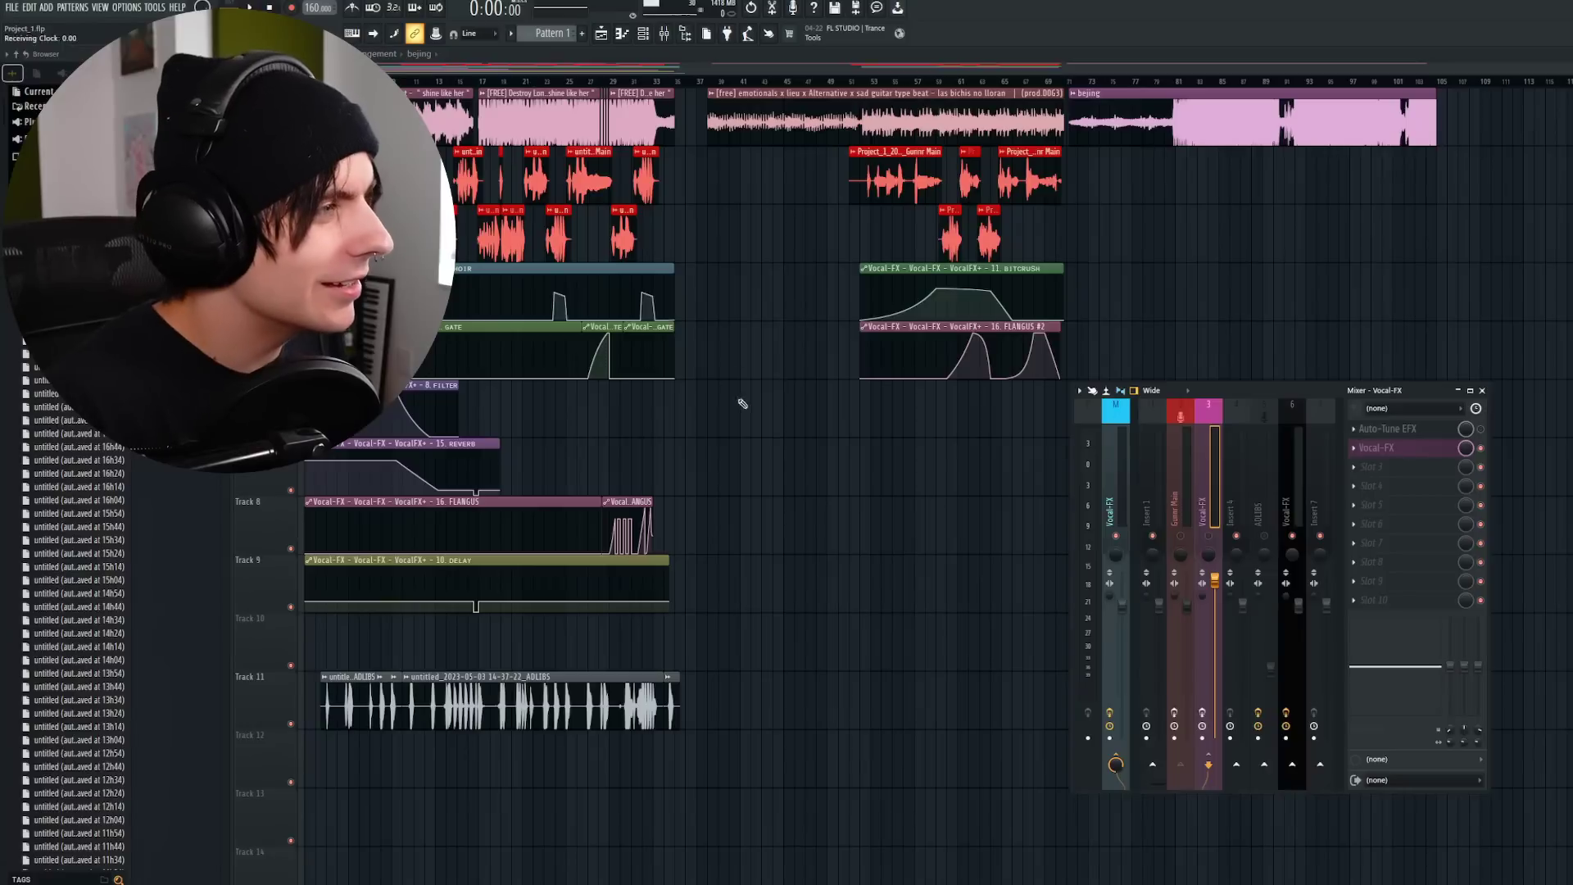
- Load the second vocal project and view the Gunnr Main insert's effect chain
scroll(531, 430, up, 3)
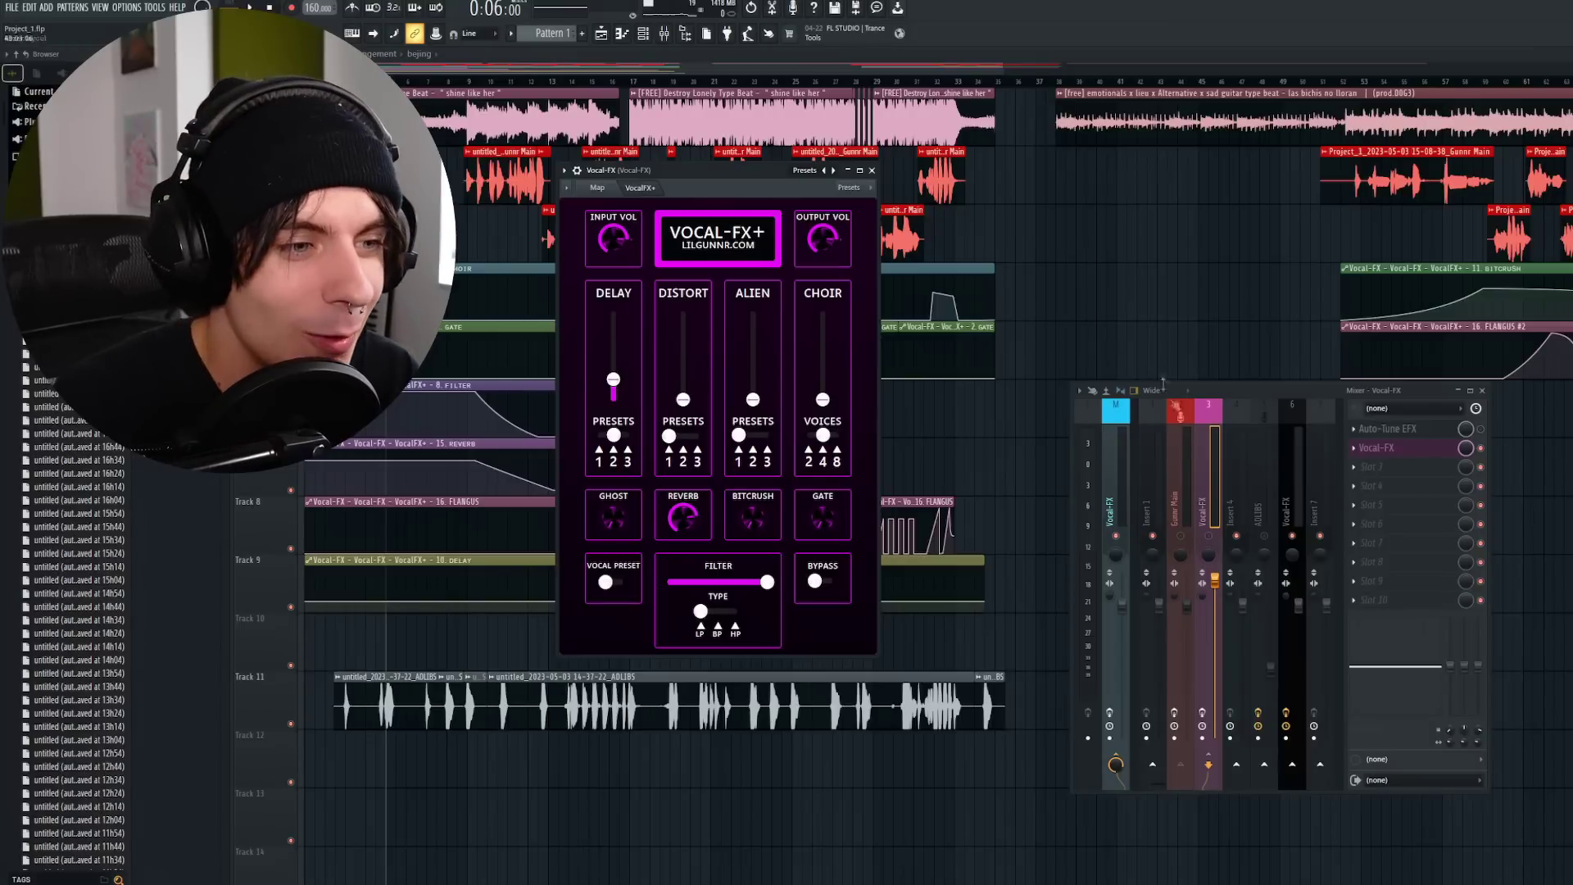
click(1190, 470)
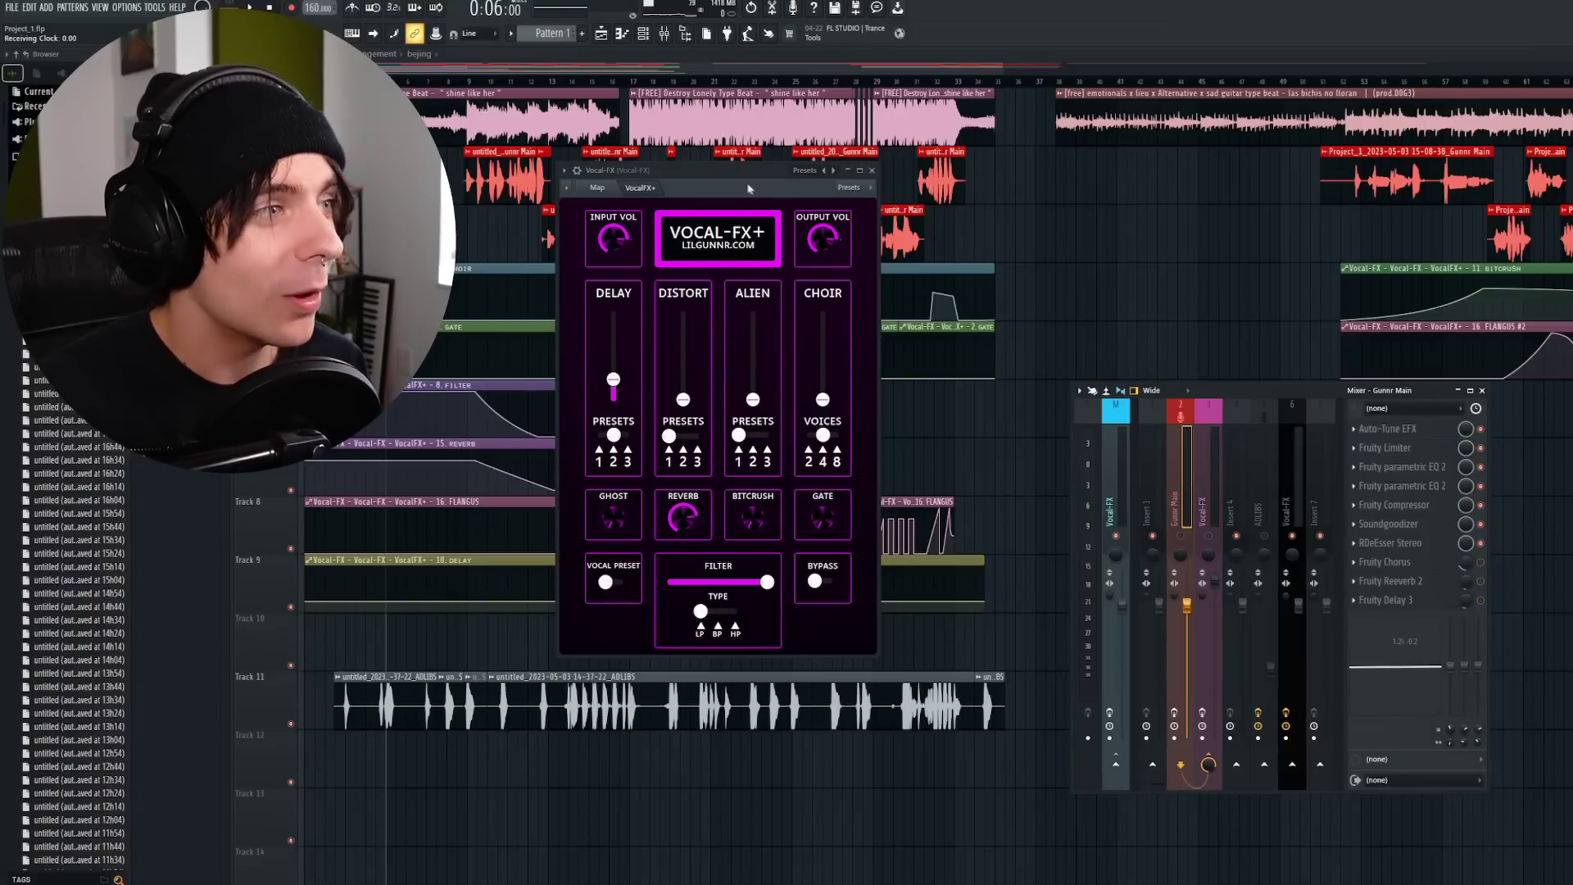
drag(736, 172, 838, 155)
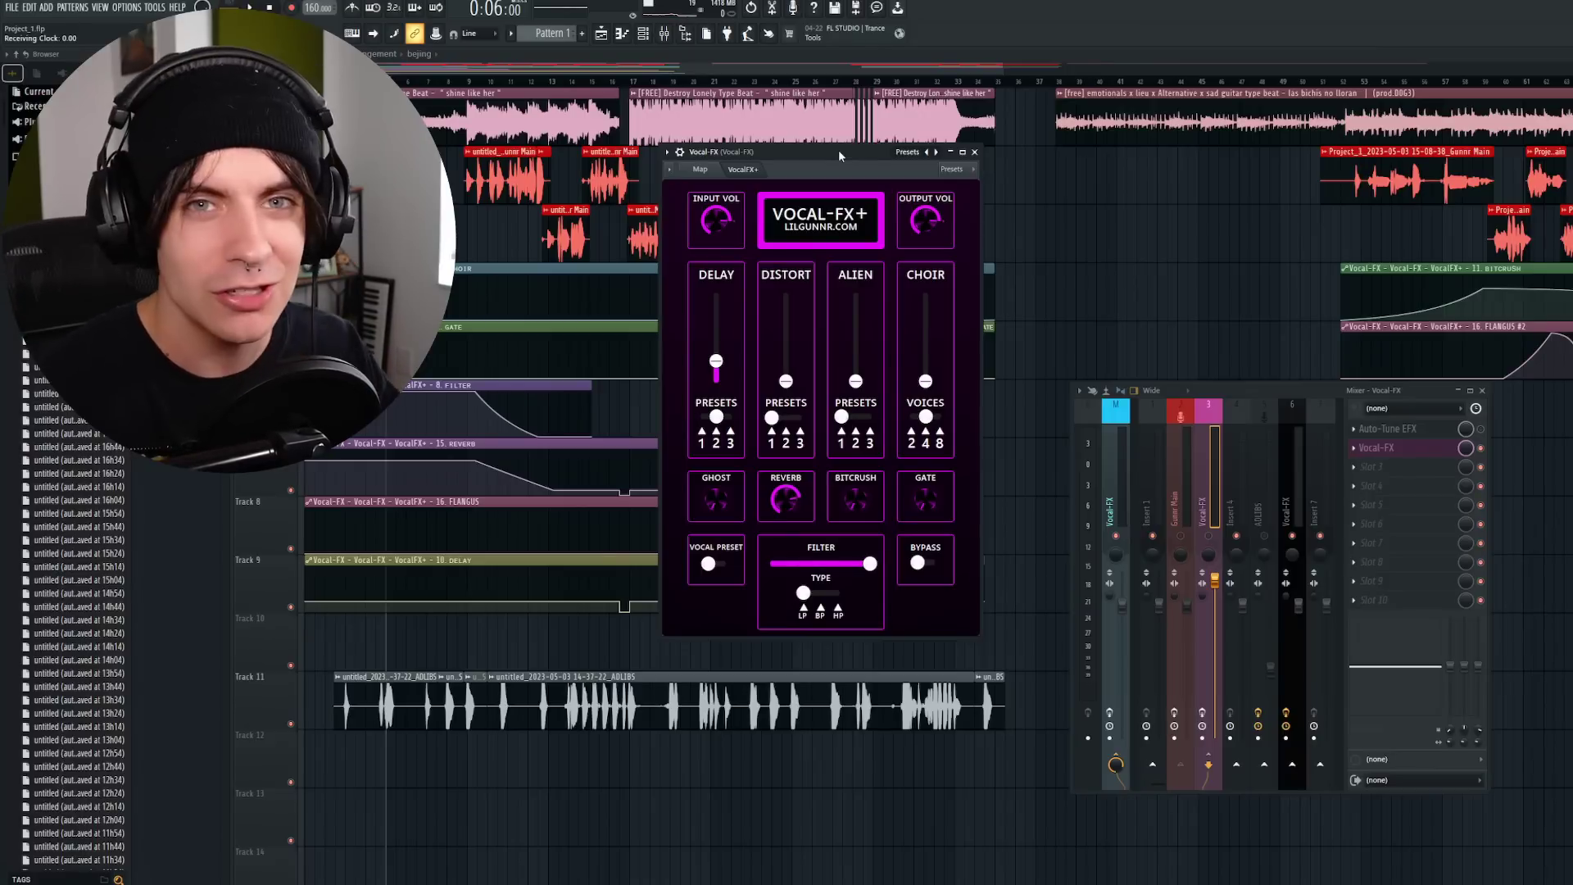
click(974, 152)
- Compare the Gunnr Main and Vocal-FX insert chains, briefly opening the Vocal-FX+ plugin
click(1190, 497)
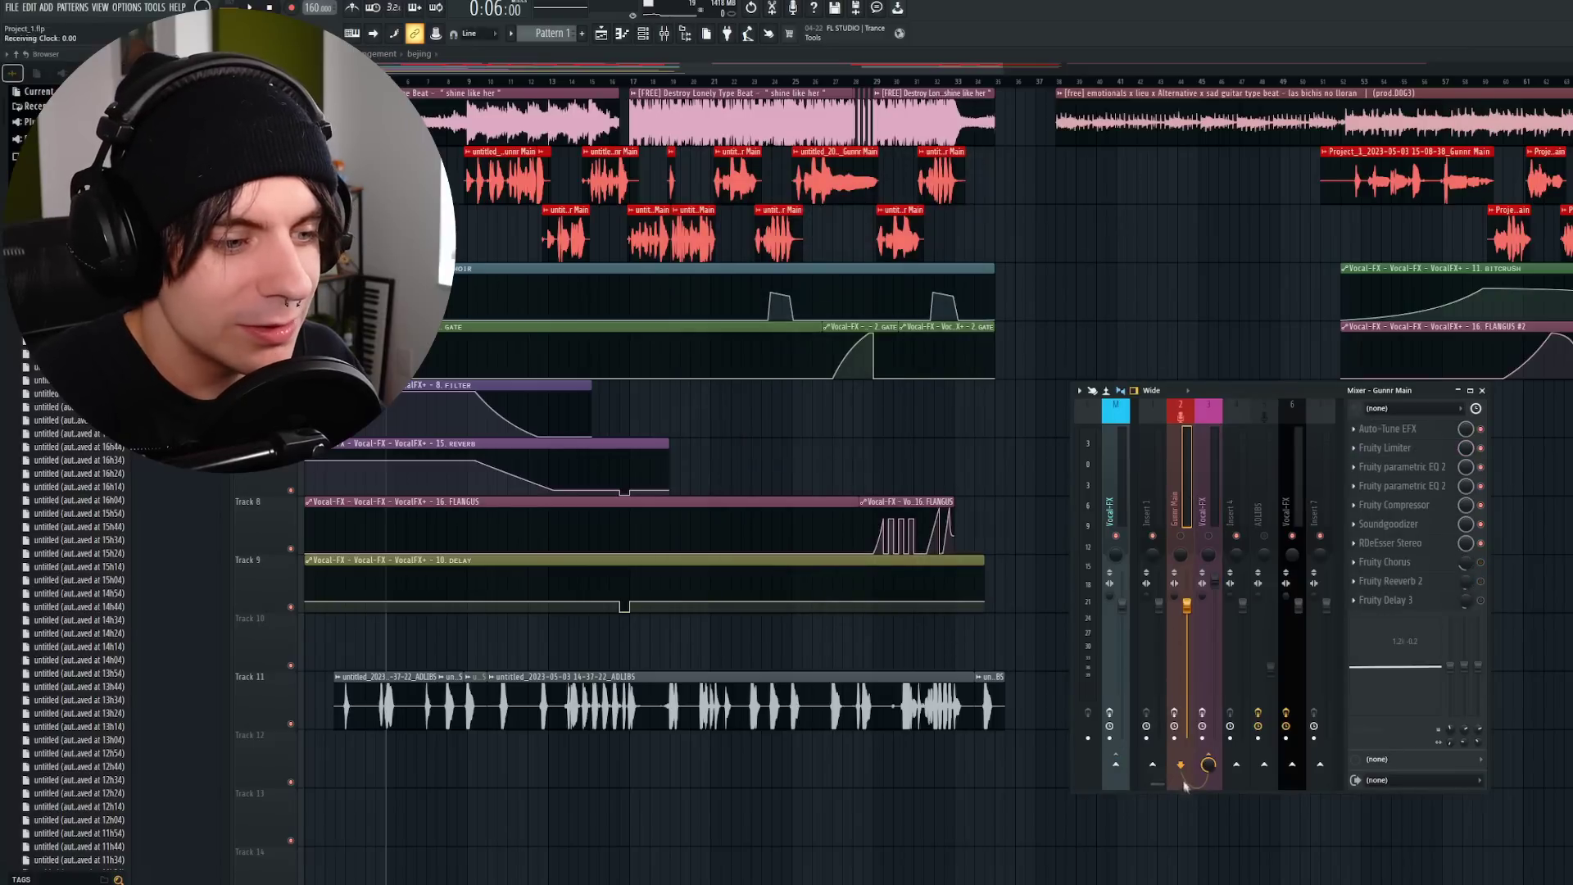
click(1218, 477)
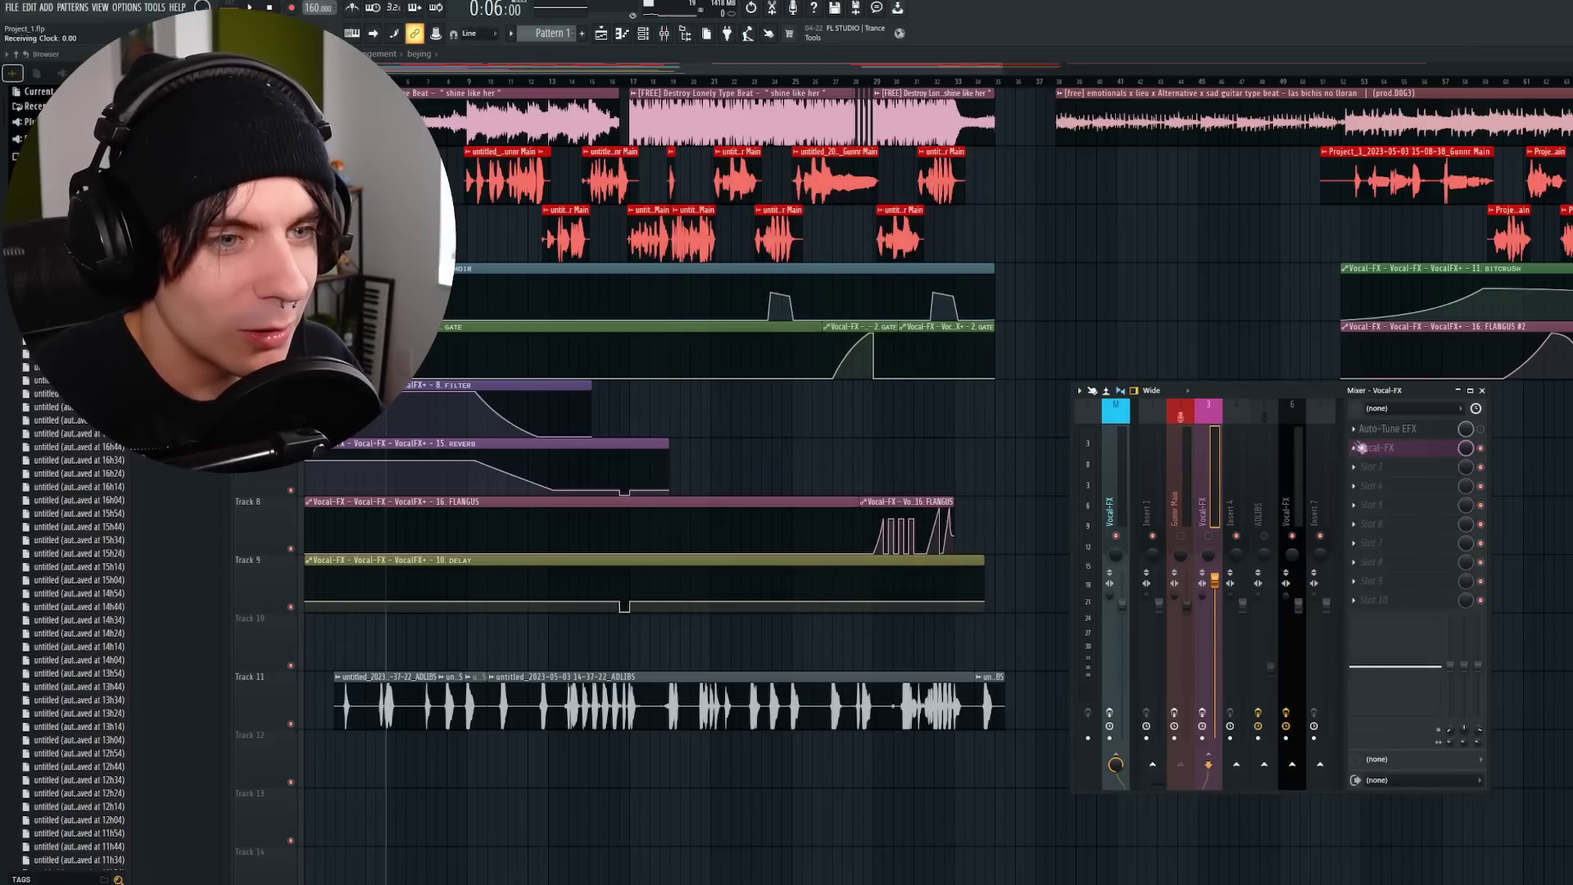
click(1405, 451)
click(973, 153)
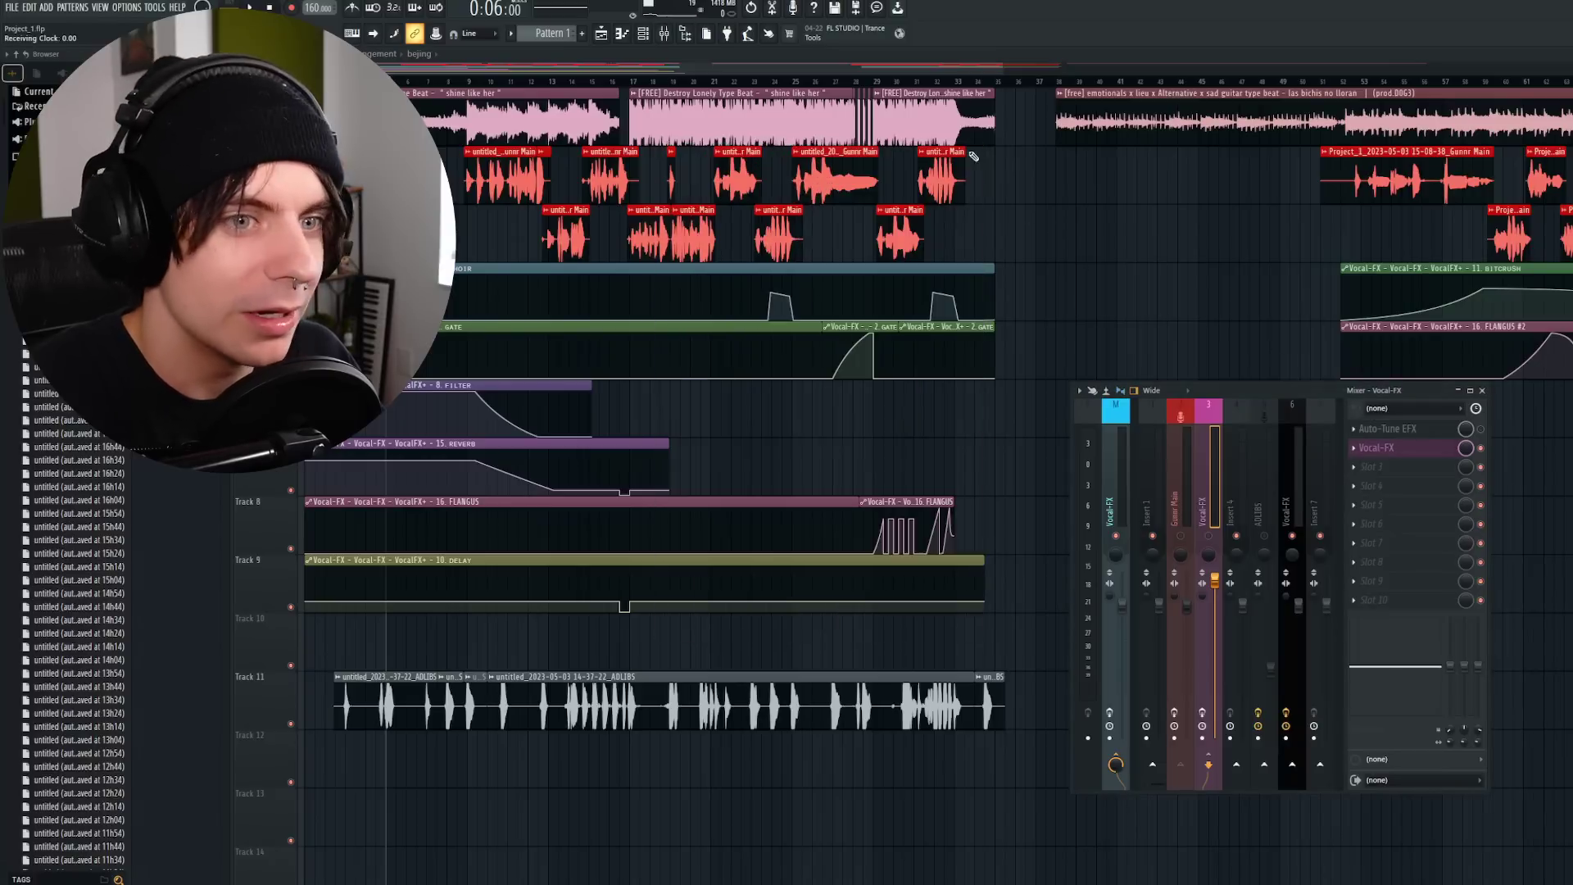
- Play the vocal arrangement from around bar 8, then return to the mixer inserts
click(457, 82)
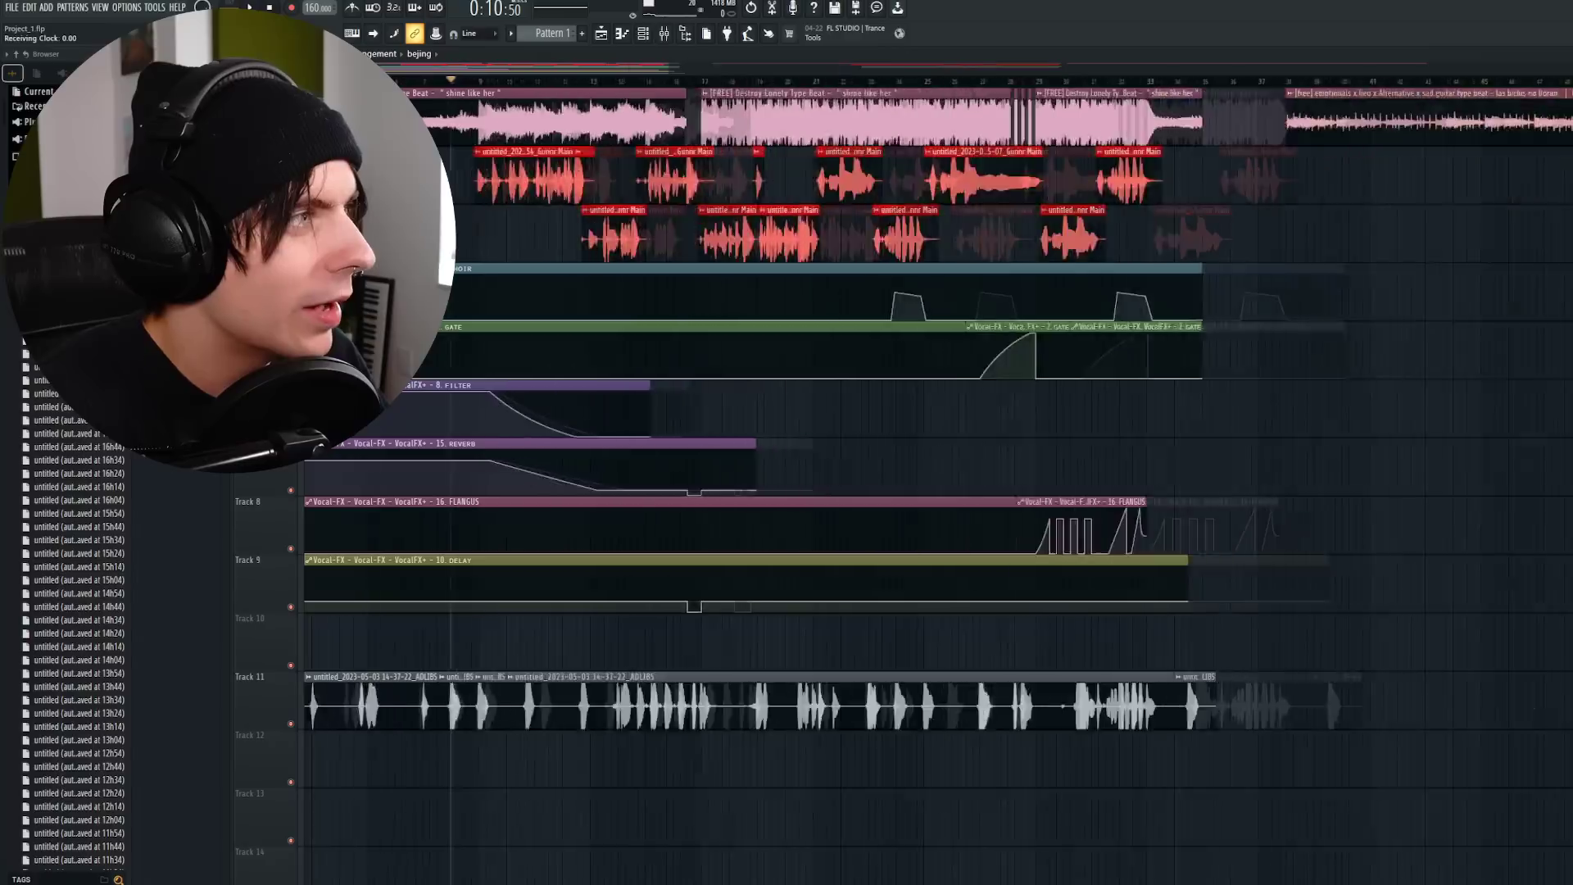
scroll(457, 83, up, 3)
key(space)
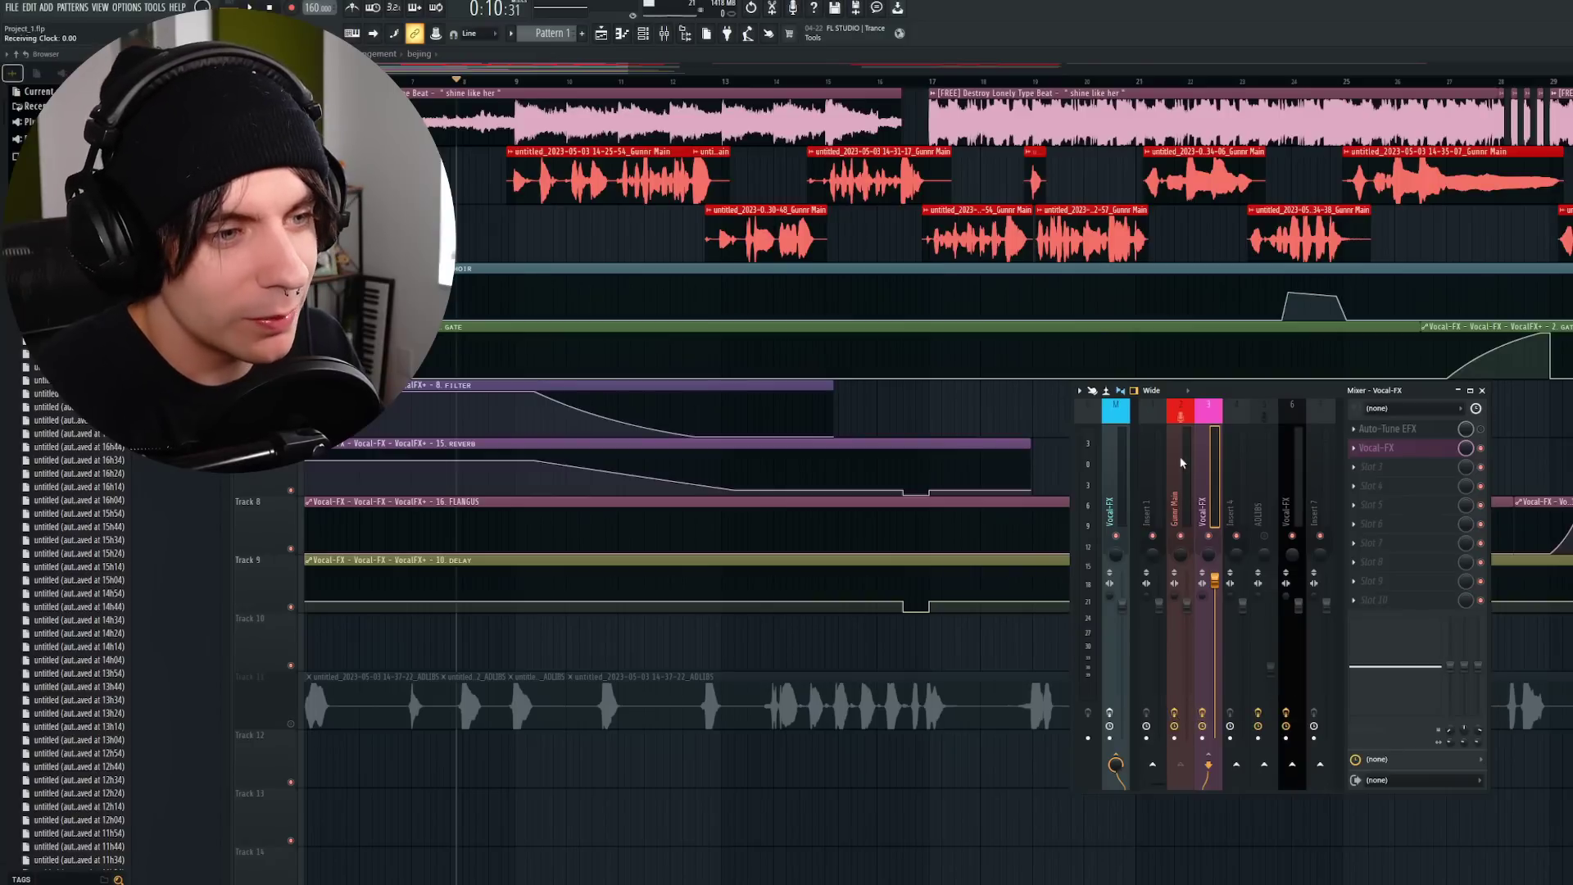
click(1181, 574)
- Open Vocal-FX+ on the Vocal-FX insert, move it aside, and play the vocals
click(1202, 459)
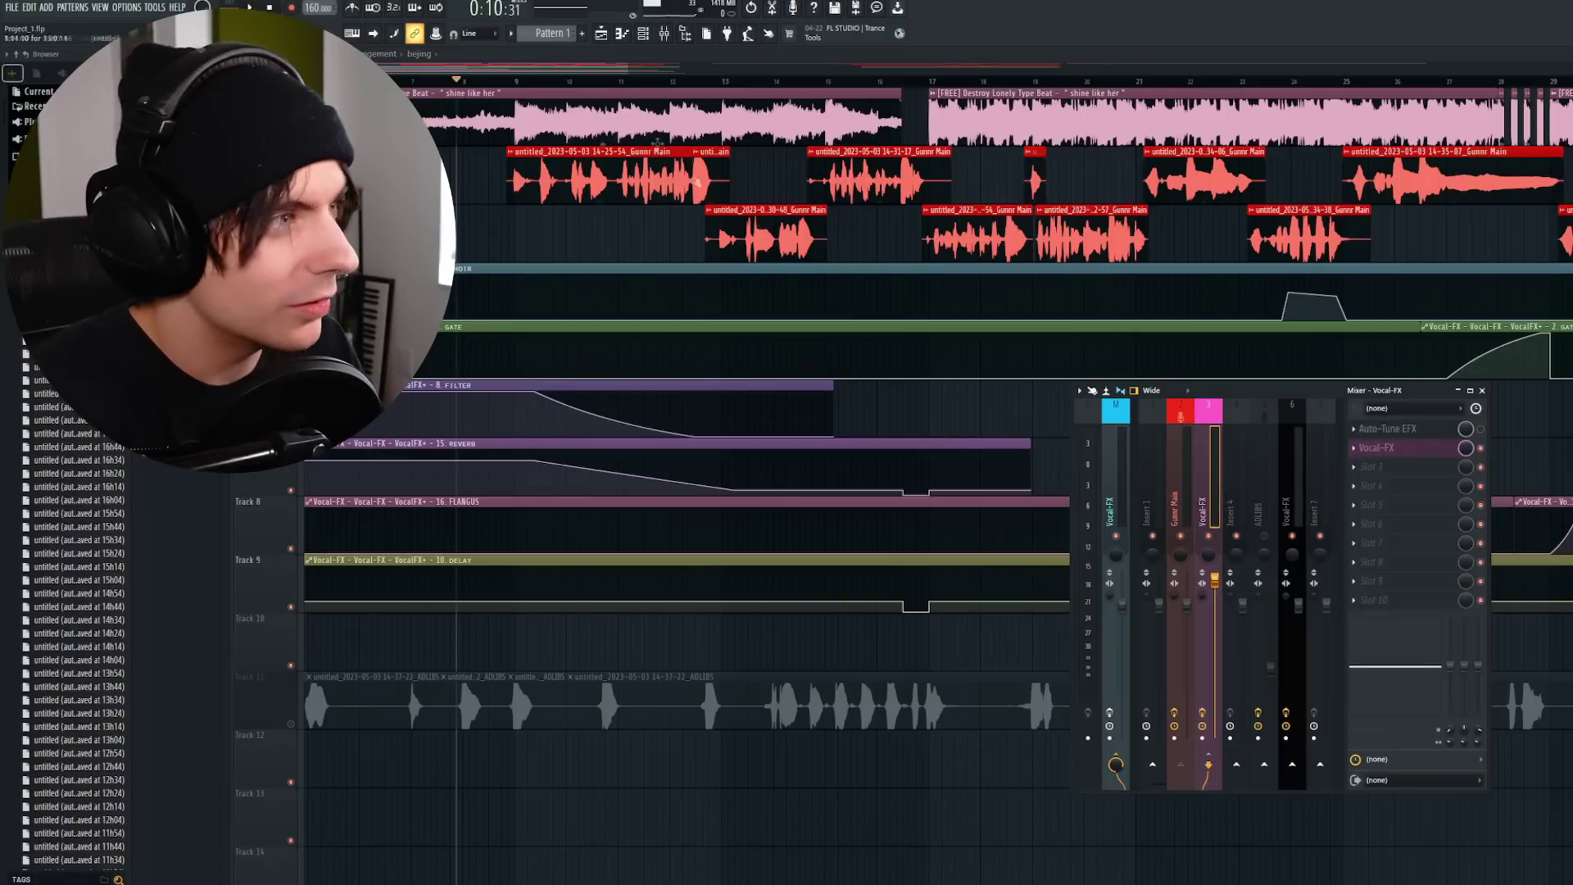
click(1385, 448)
drag(787, 151, 320, 352)
key(space)
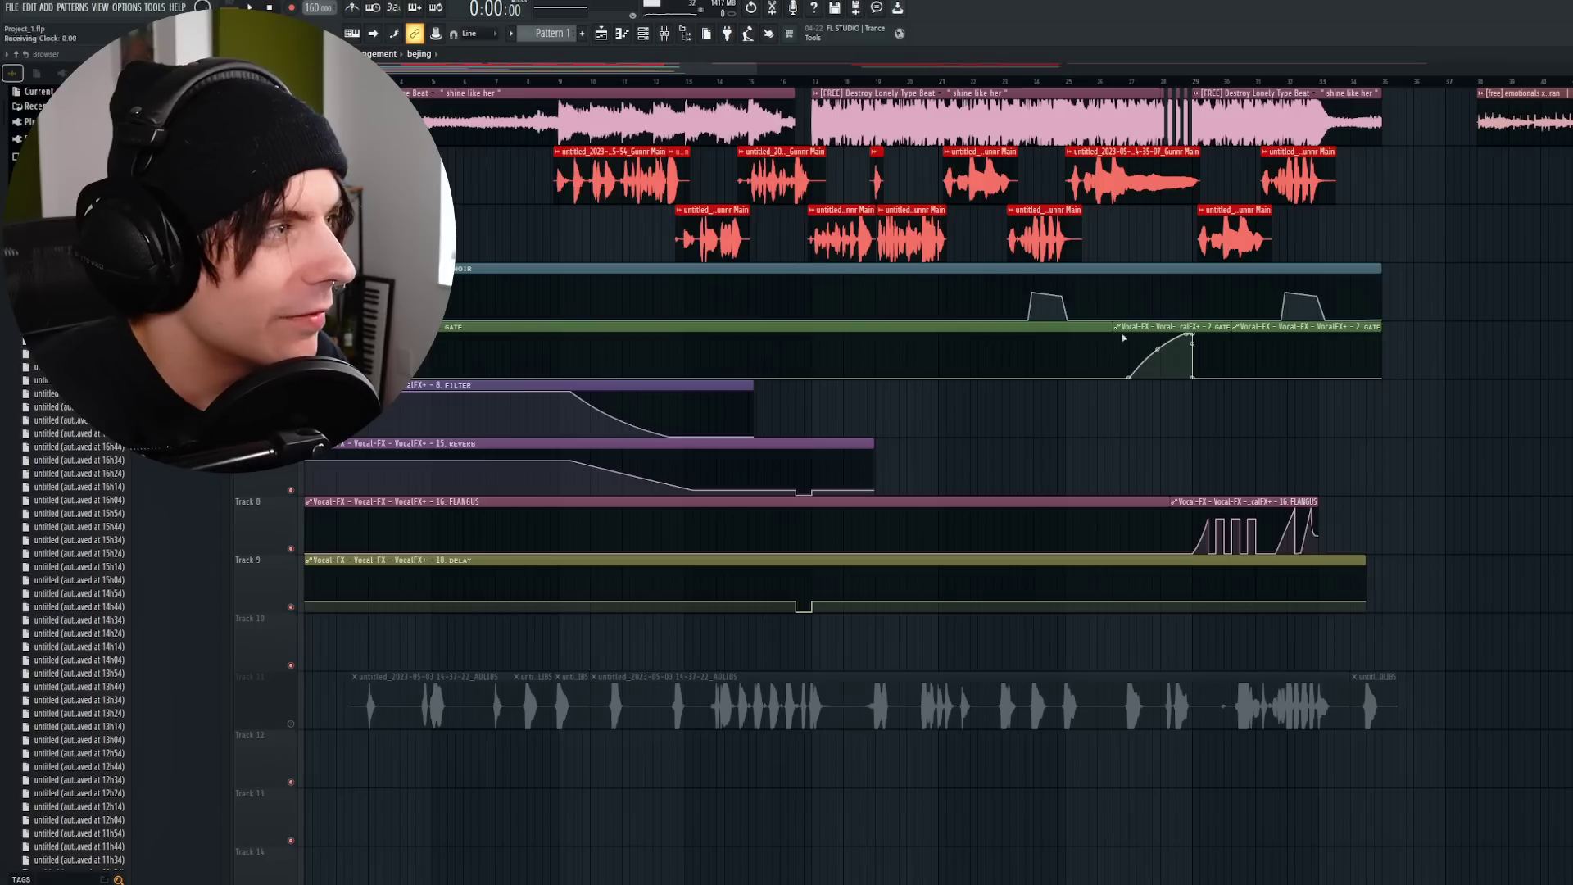
- Mute the top beat track, play the vocals alone, then stop and bring back the mixer
scroll(842, 98, up, 3)
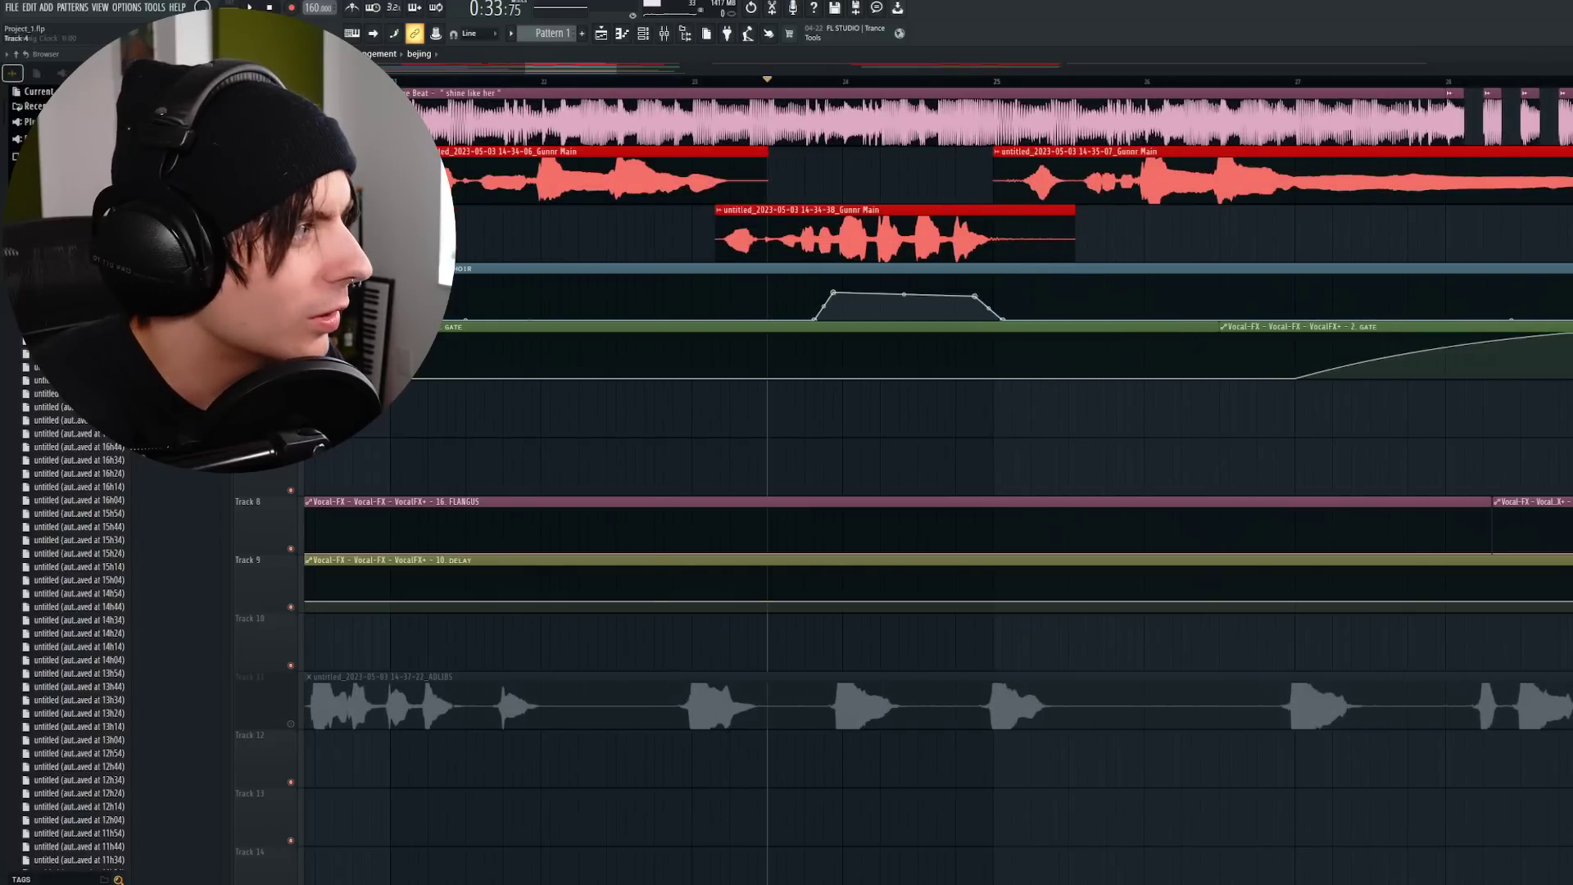
click(290, 139)
key(space)
scroll(842, 82, down, 2)
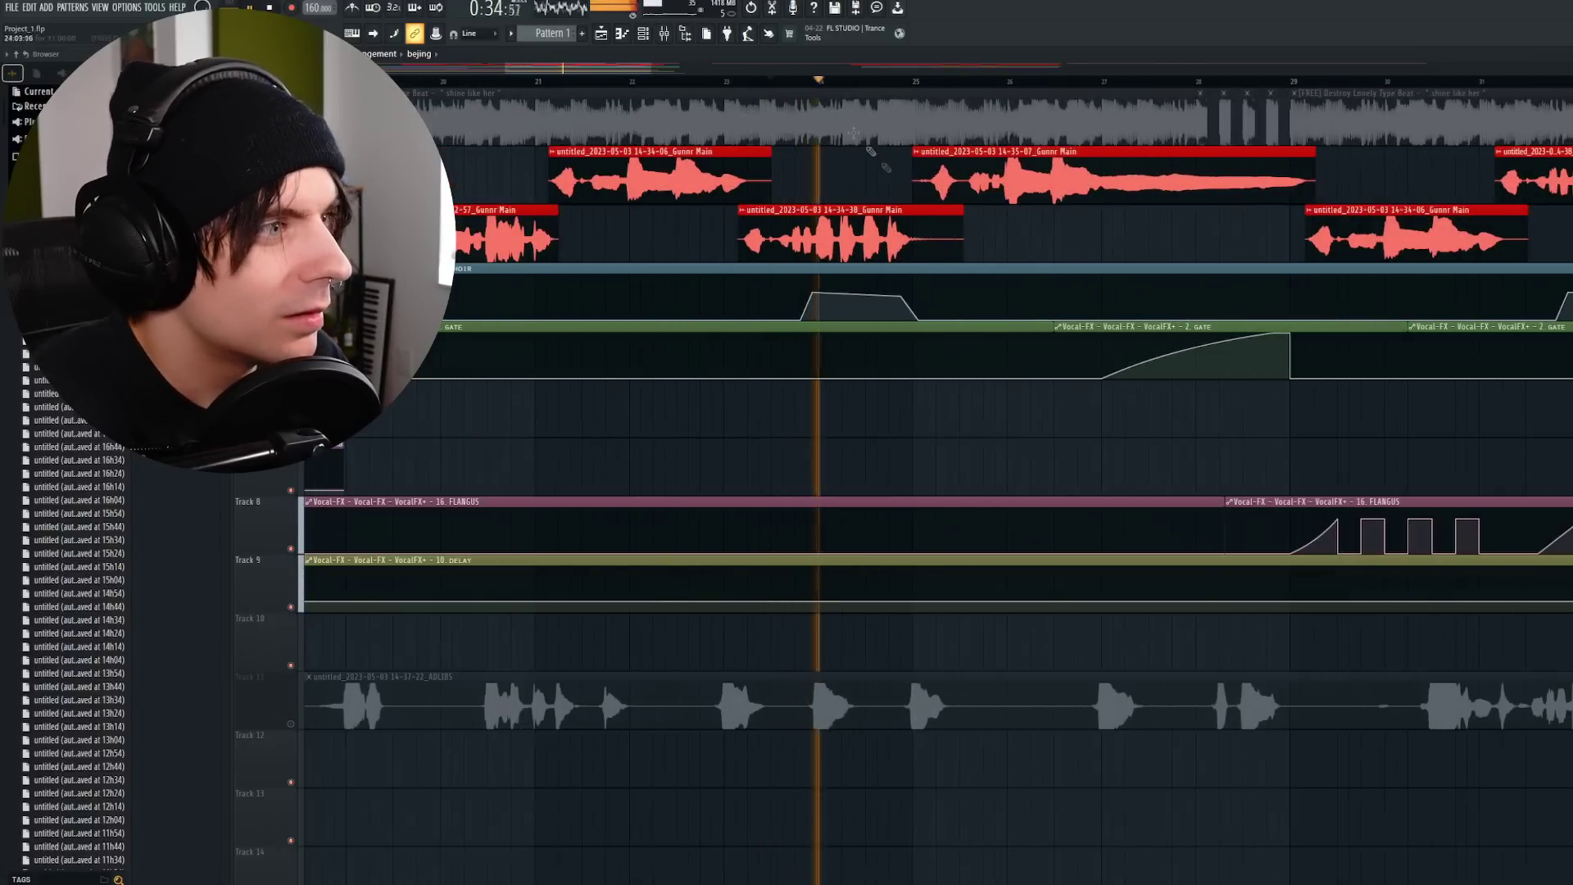
key(space)
click(665, 33)
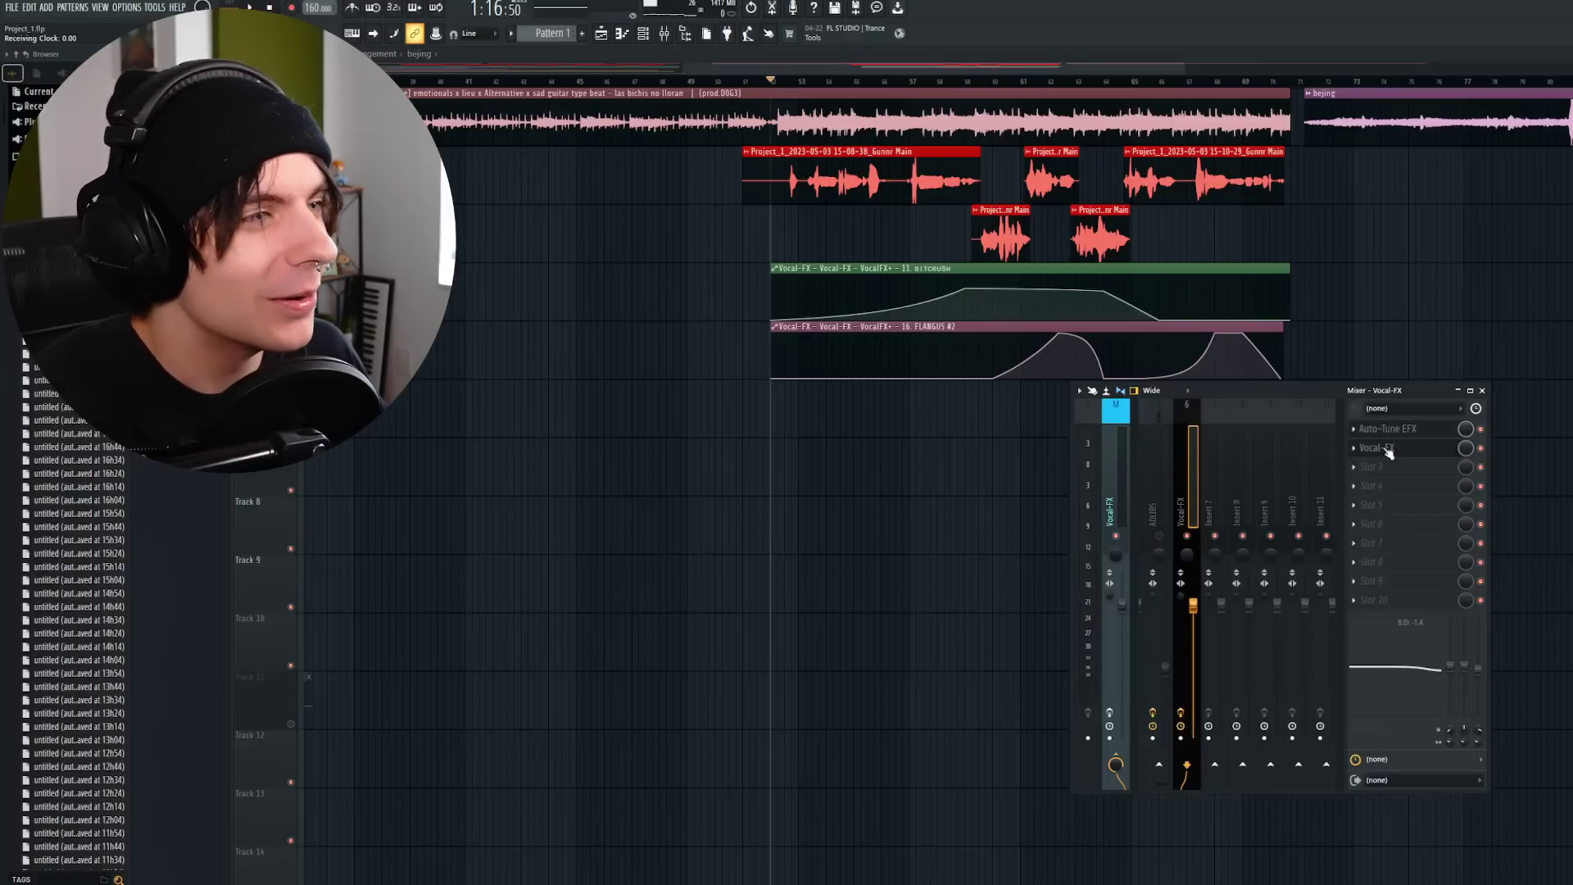
- Preview the Vocal-FX+ plugin from the Vocal-FX insert, then toggle the mixer
click(1387, 450)
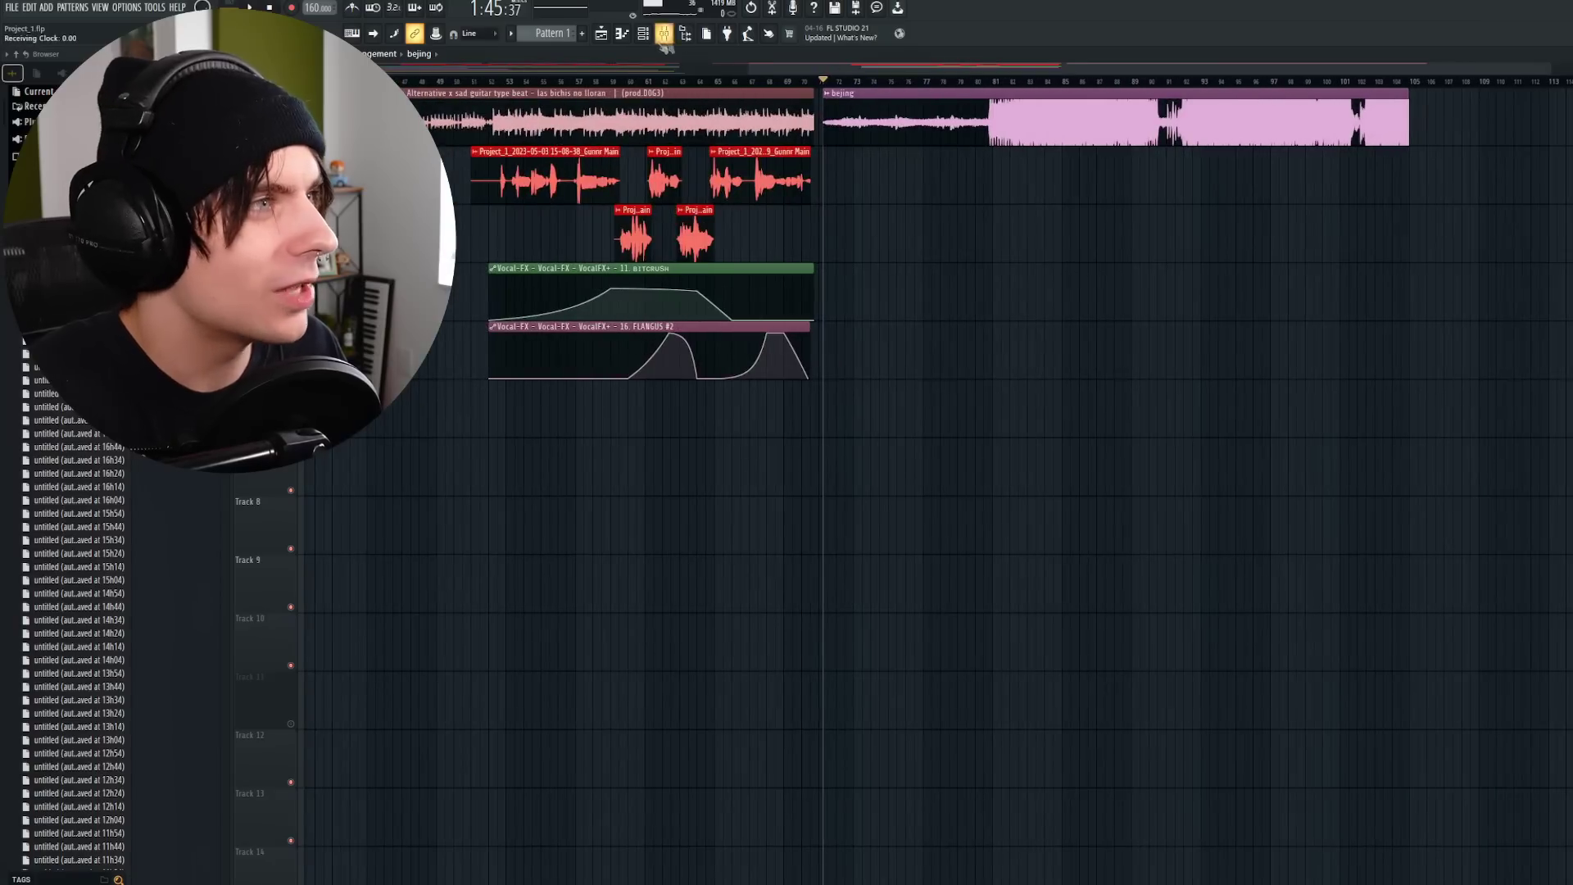
click(663, 37)
- Create Vocal-FX+ automation clips for the Bitcrush, Gate and FLANGUS (Alien) controls
click(1376, 428)
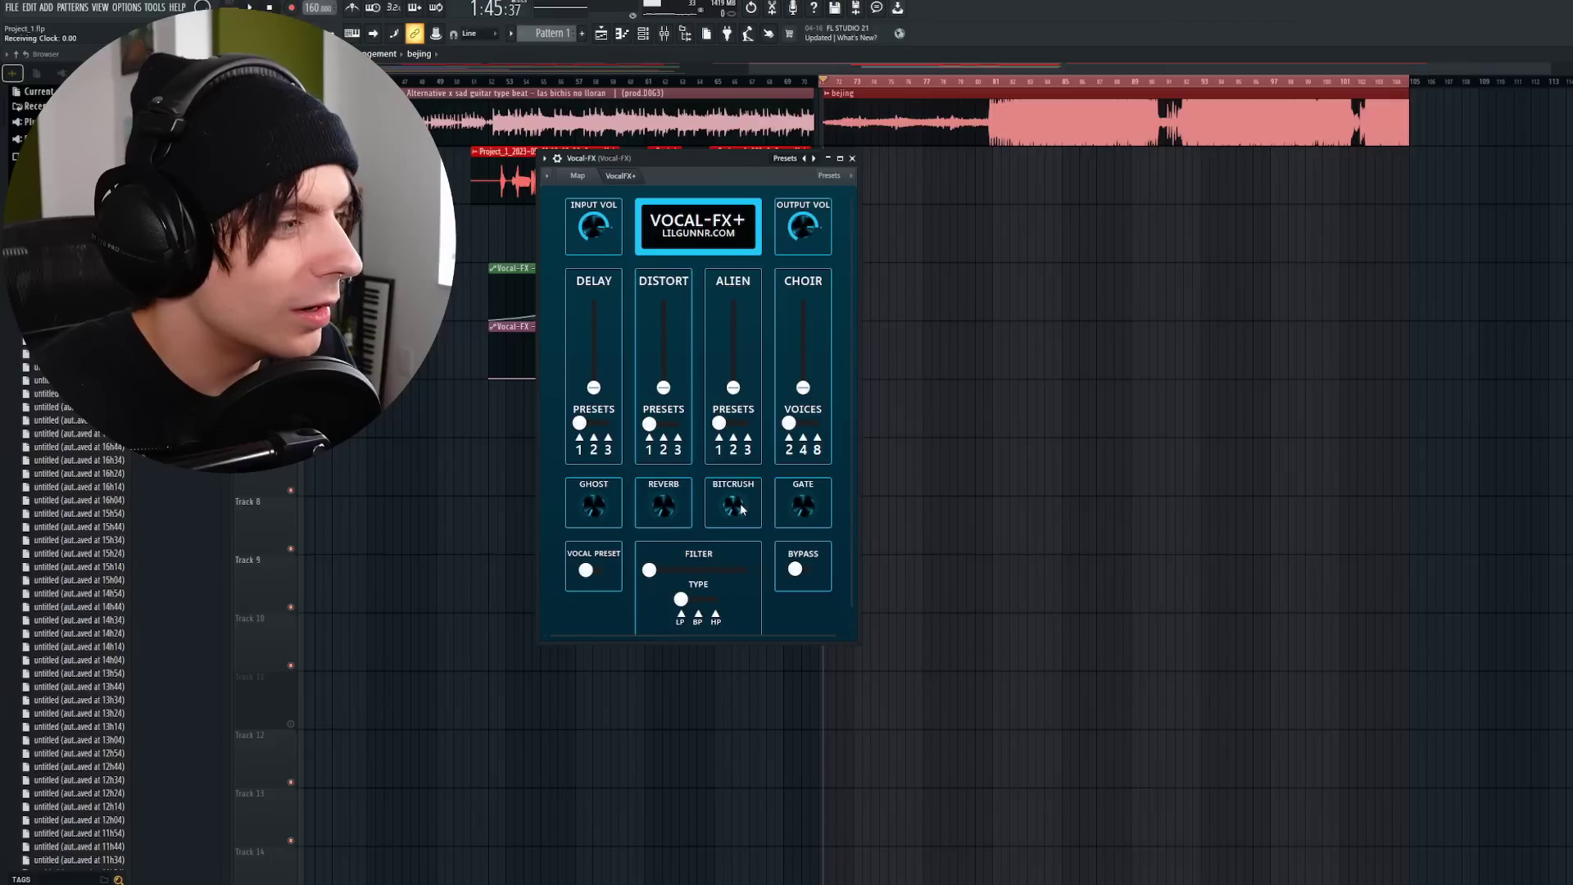
right_click(740, 503)
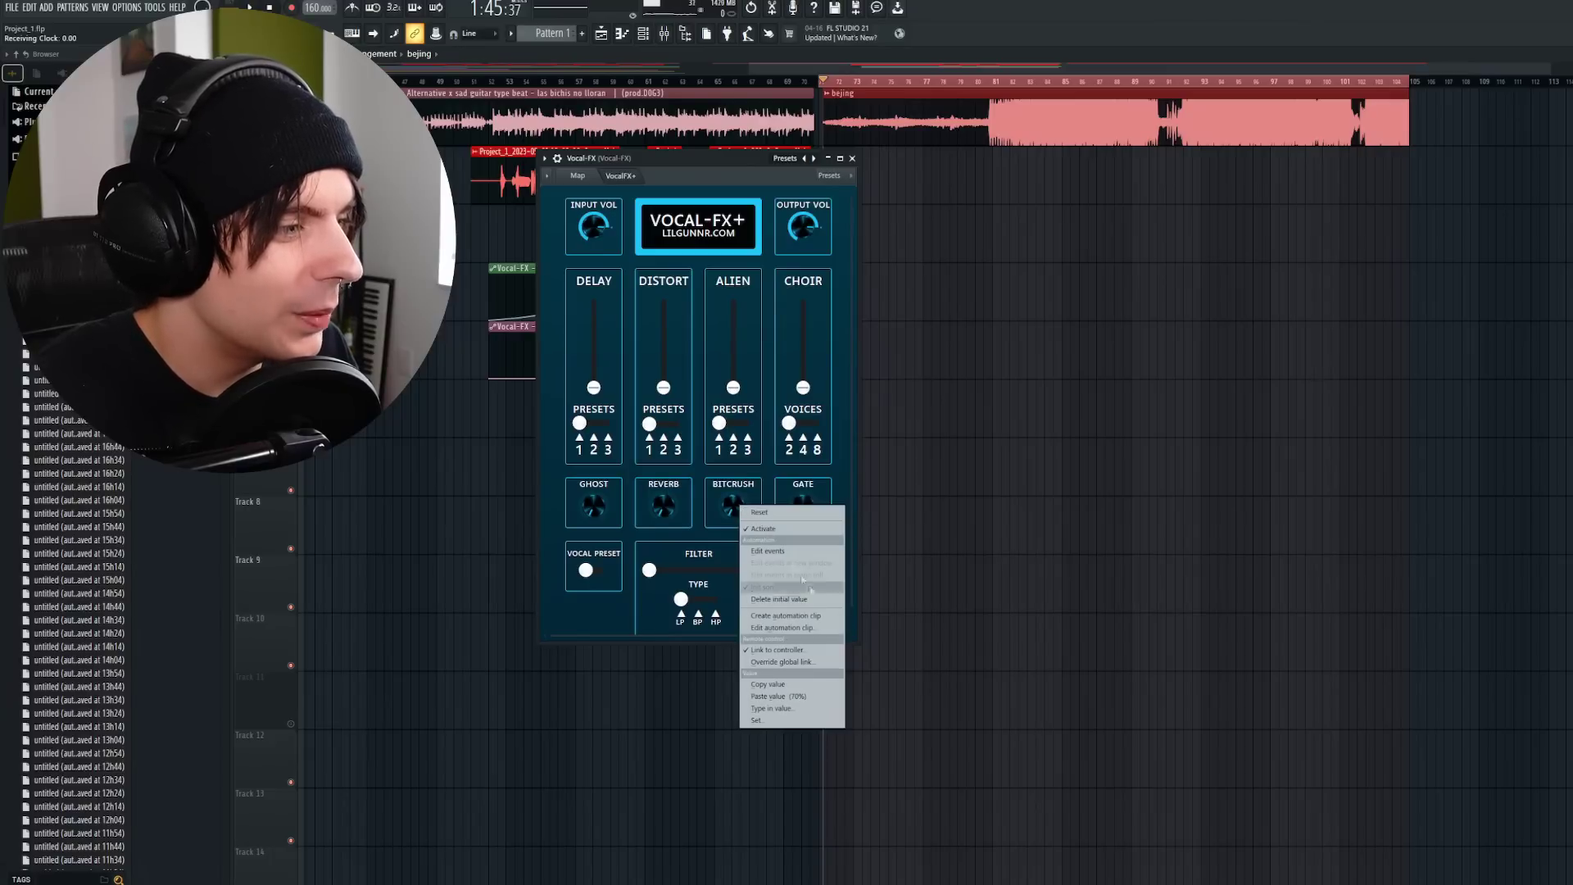
click(787, 617)
drag(685, 170, 557, 163)
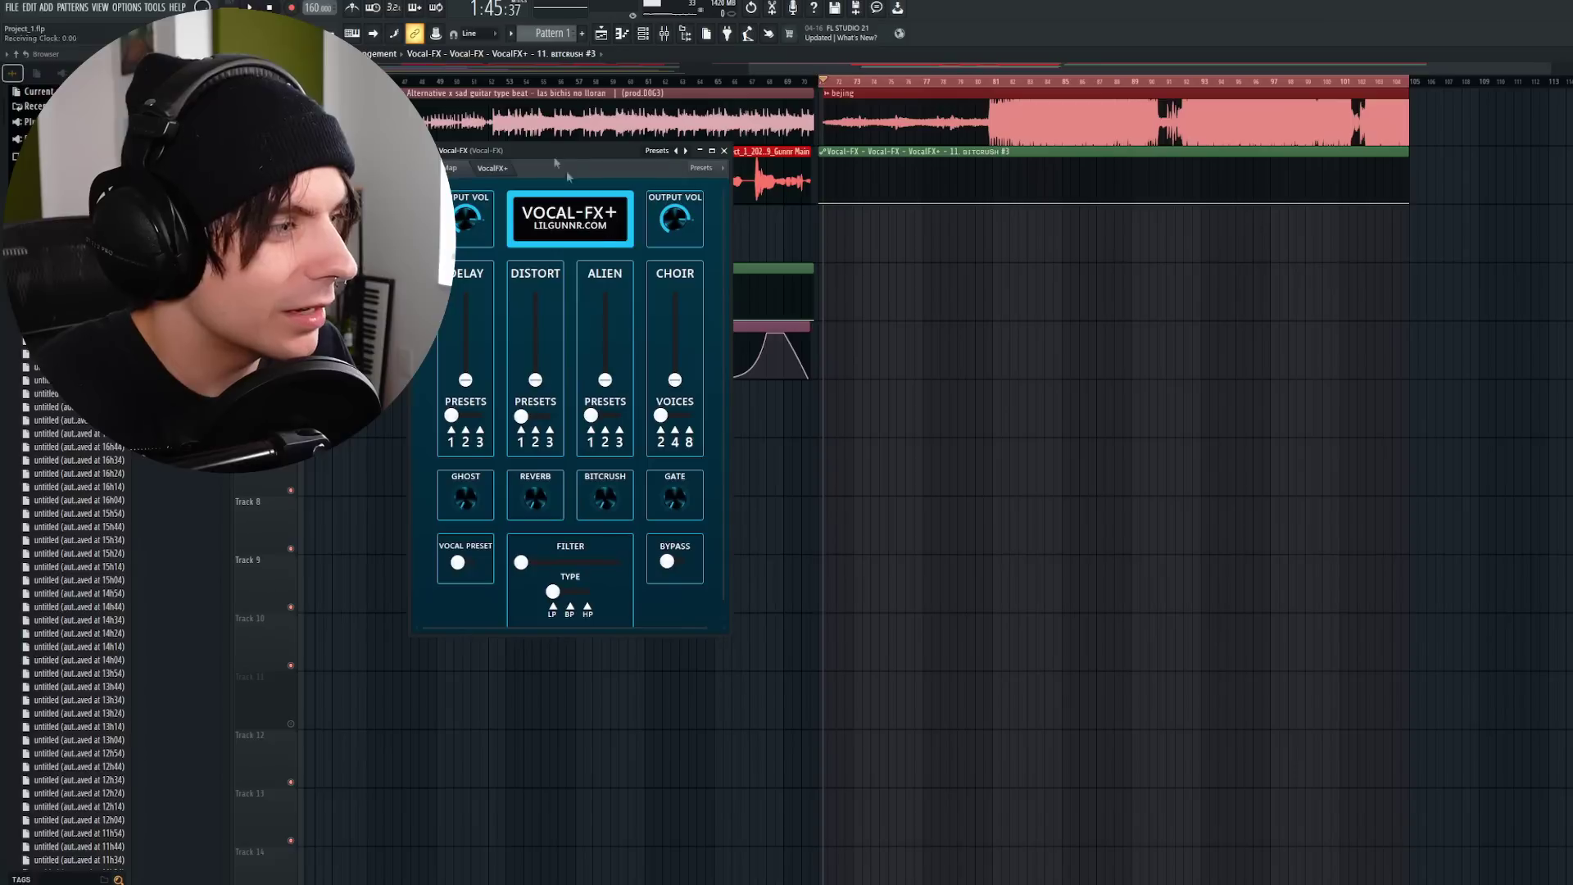
right_click(684, 499)
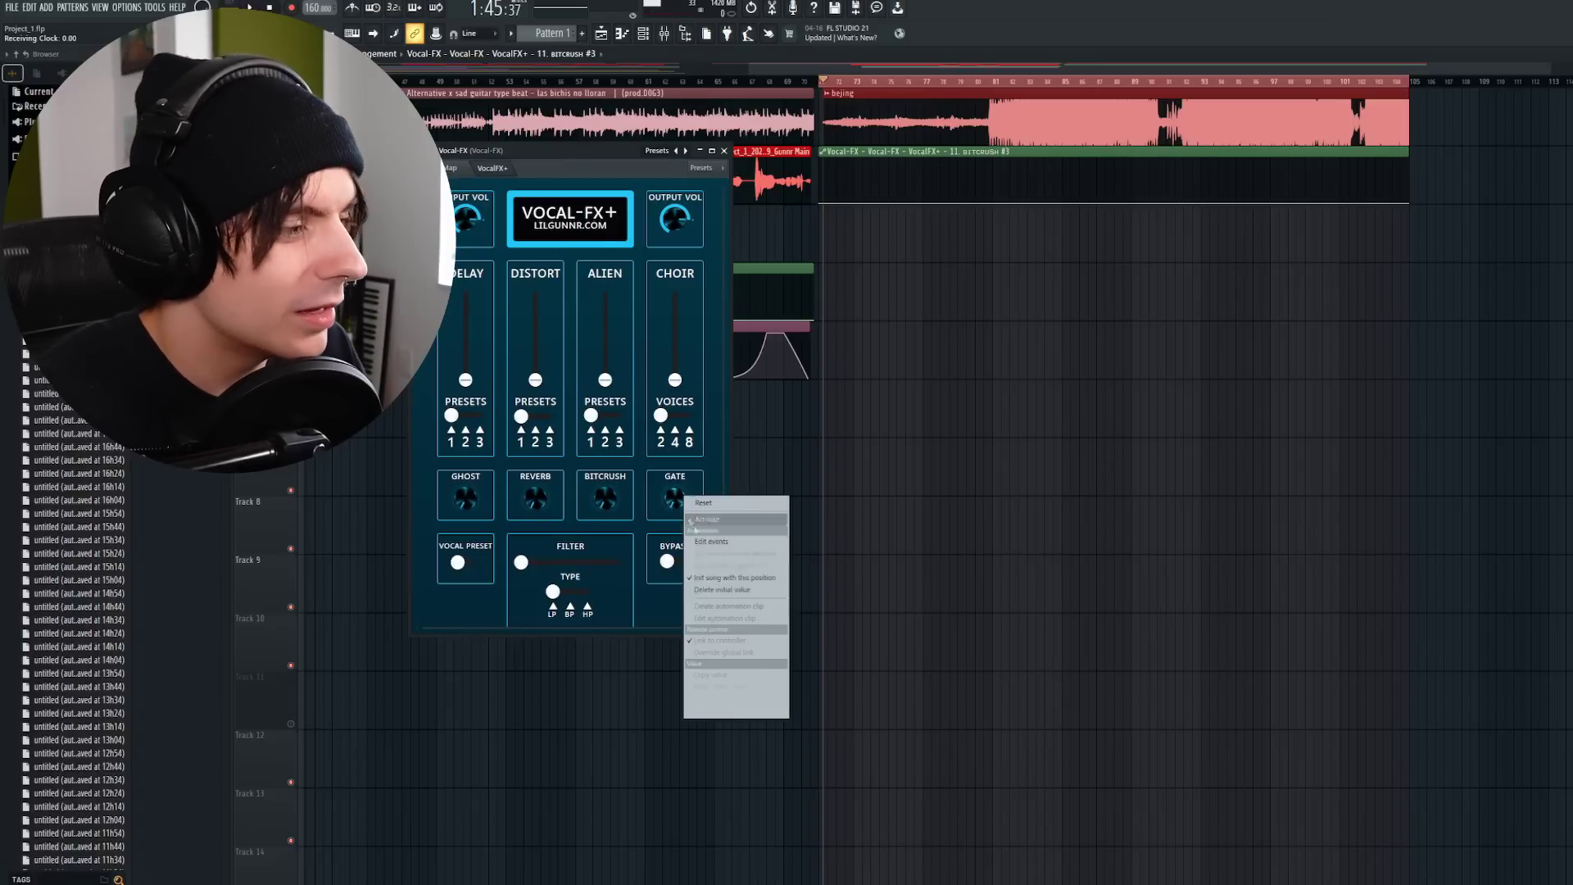
click(727, 606)
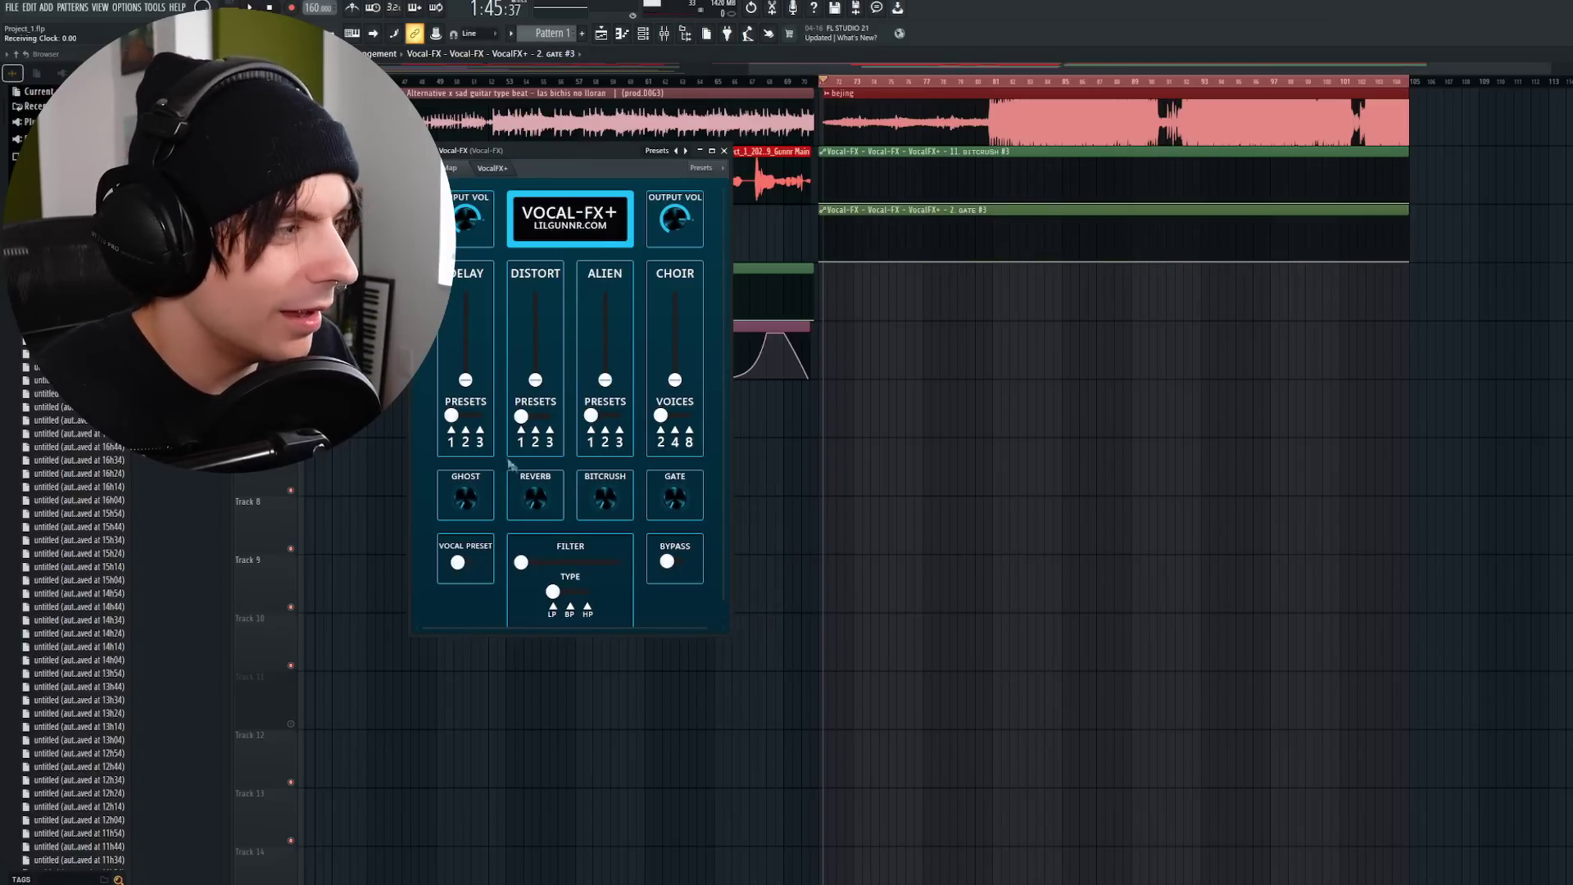
right_click(606, 382)
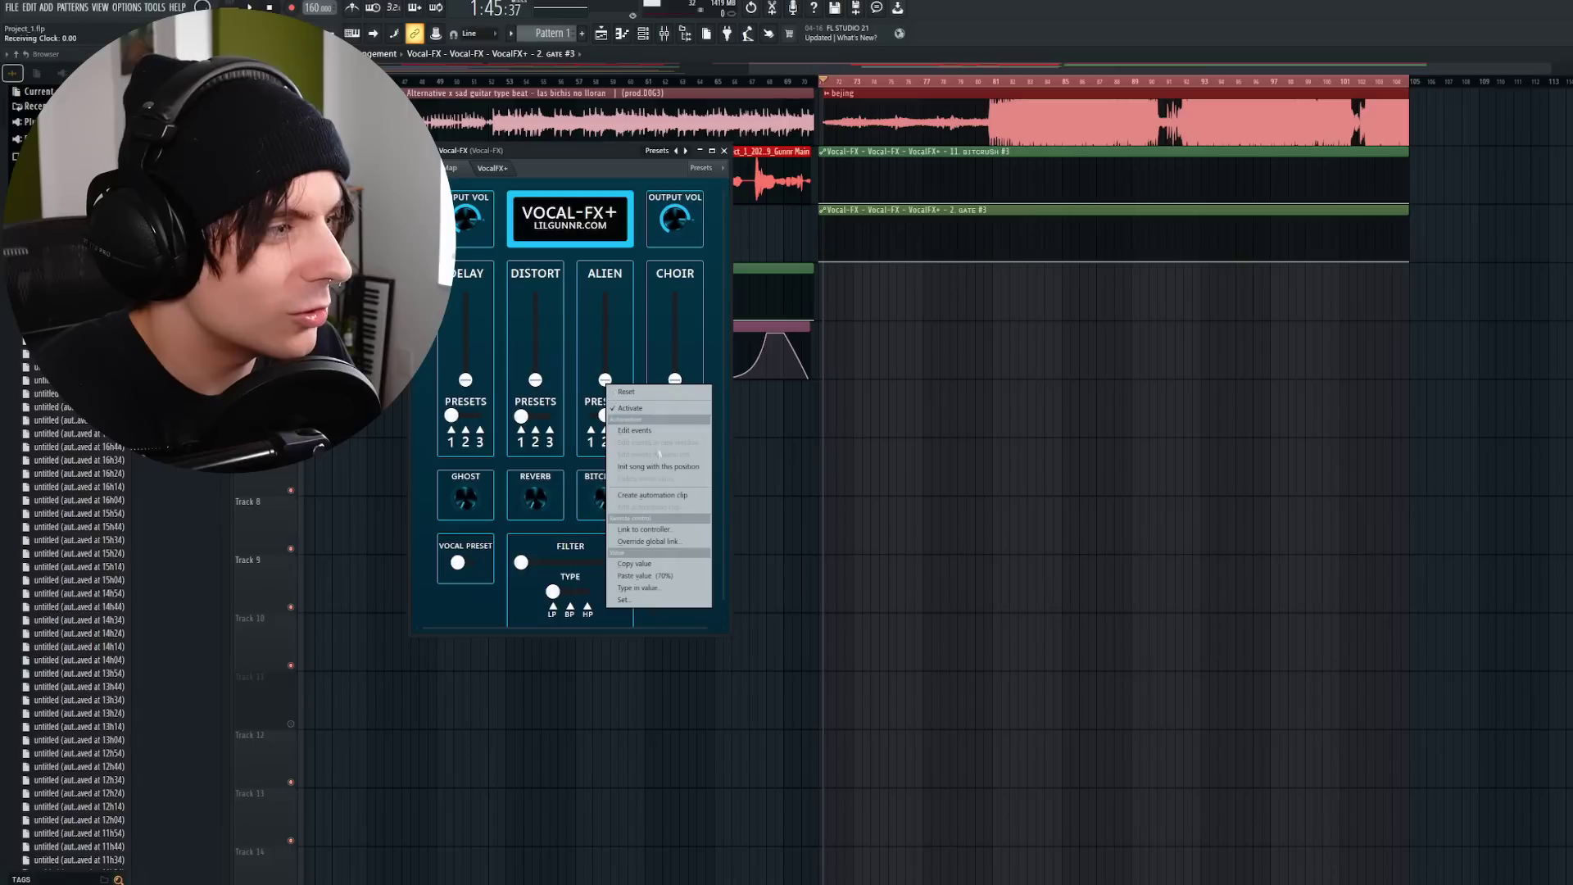
click(655, 496)
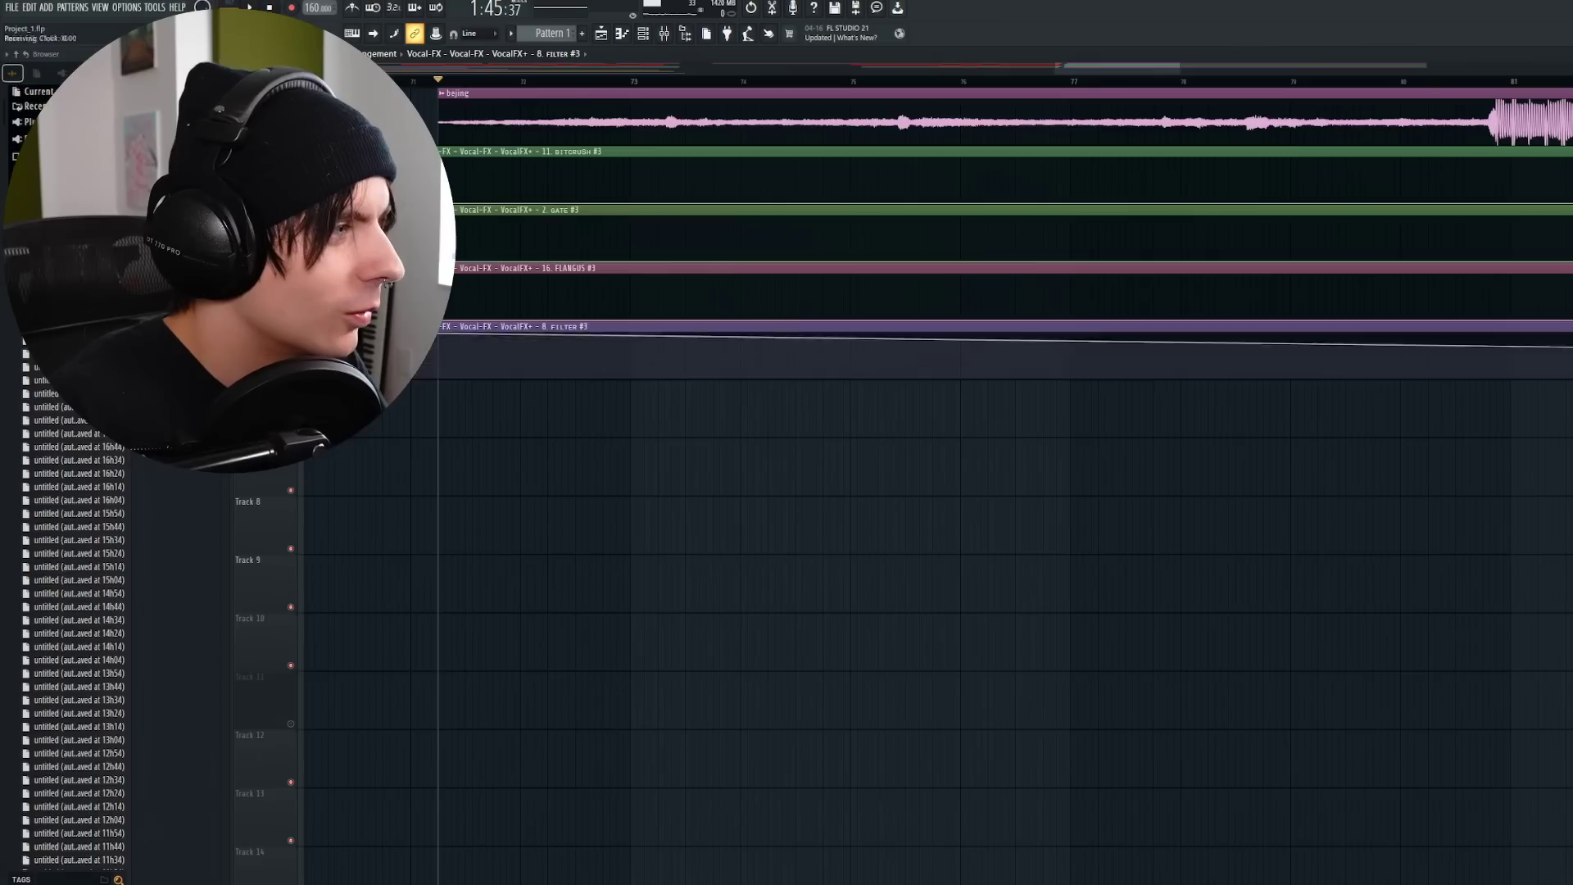
- Drag points on the FILTER #3 and other #3 automation clips into ramp and decay curves
drag(1019, 336, 1018, 381)
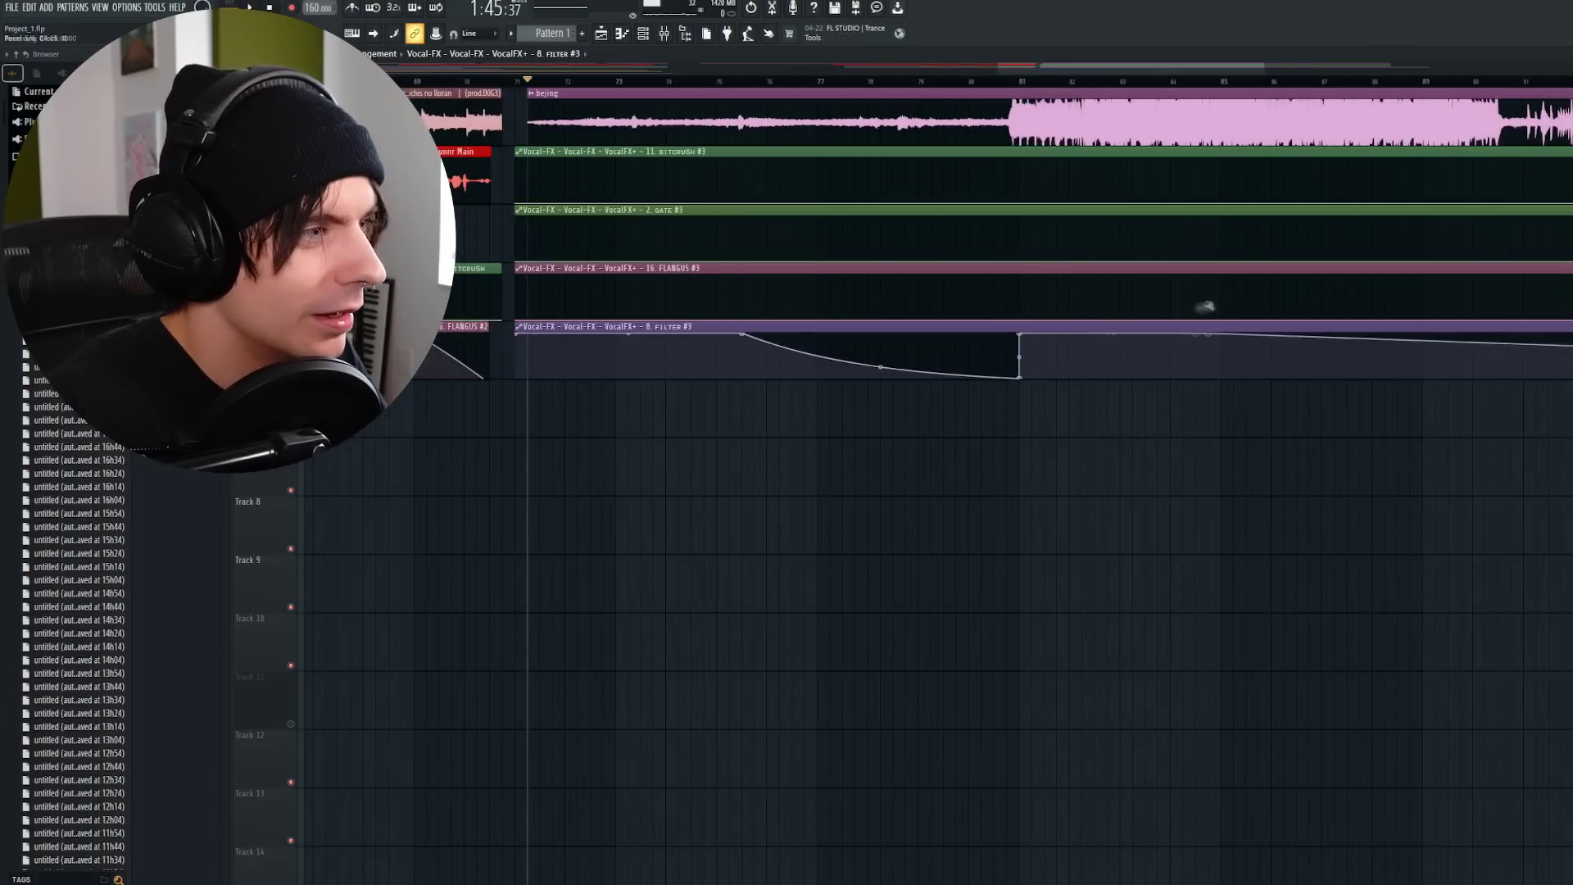
drag(1270, 338, 1270, 390)
scroll(954, 321, left, 3)
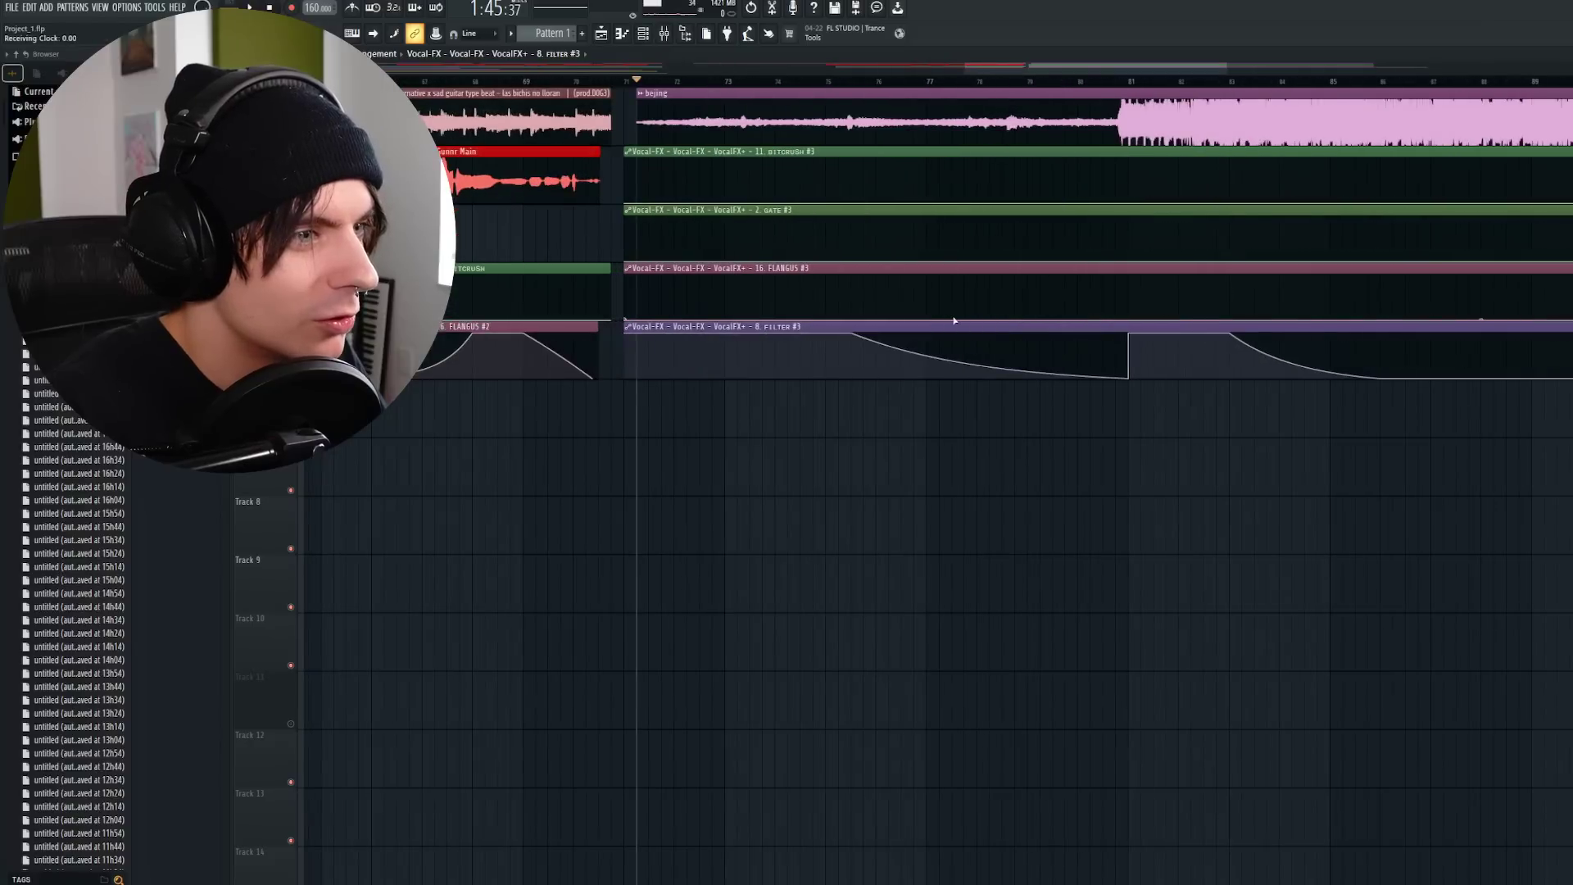
drag(1134, 322, 1131, 276)
scroll(1084, 263, right, 12)
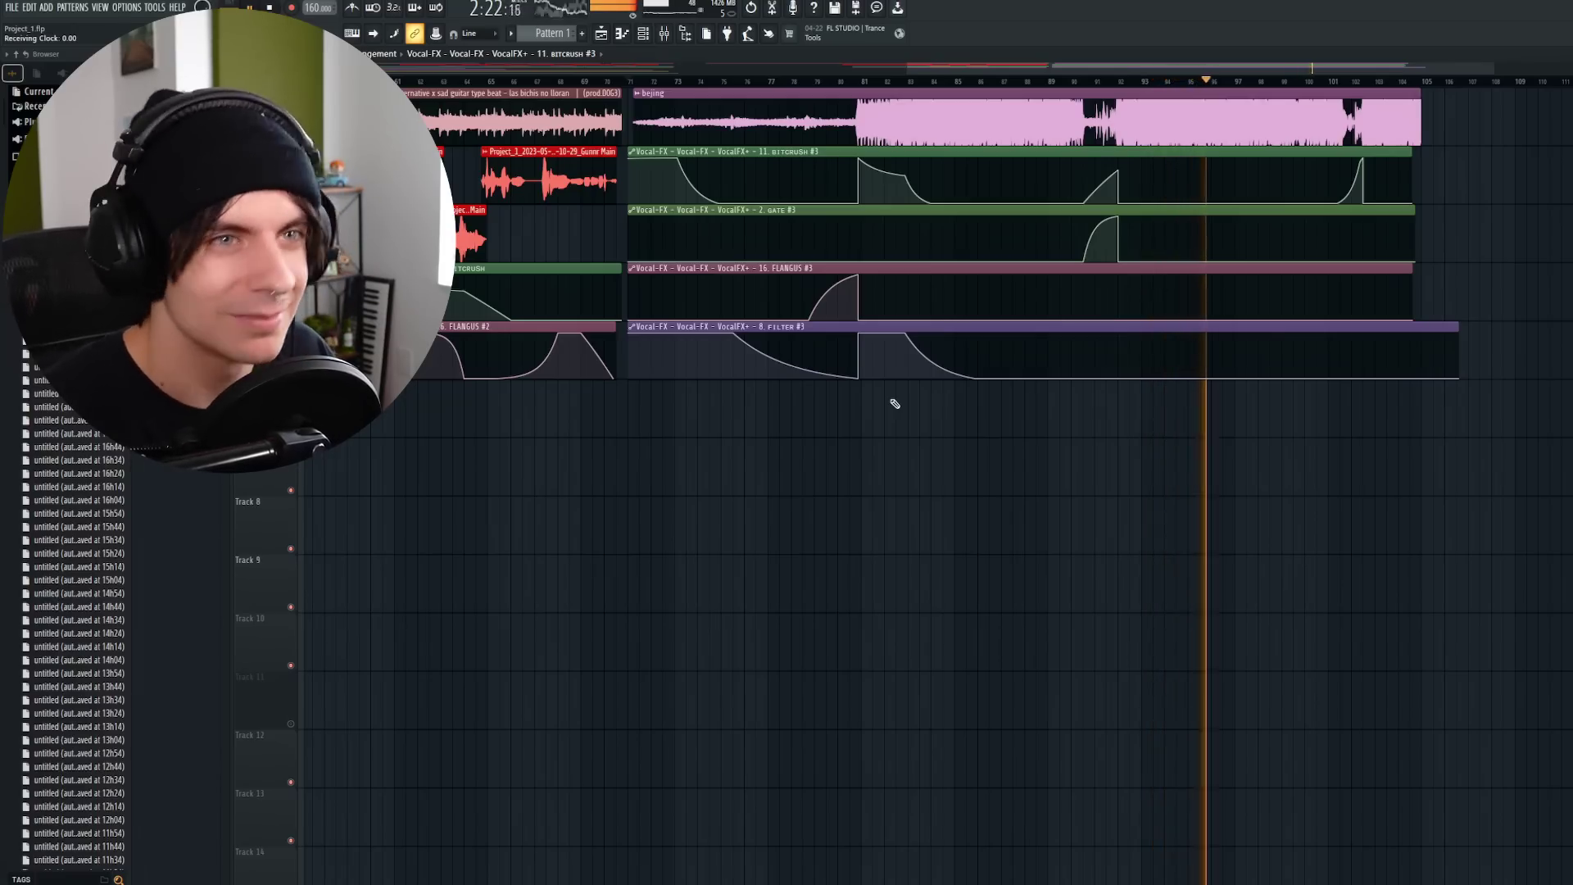
- Jump the playhead ahead near the section's end during playback
click(1274, 82)
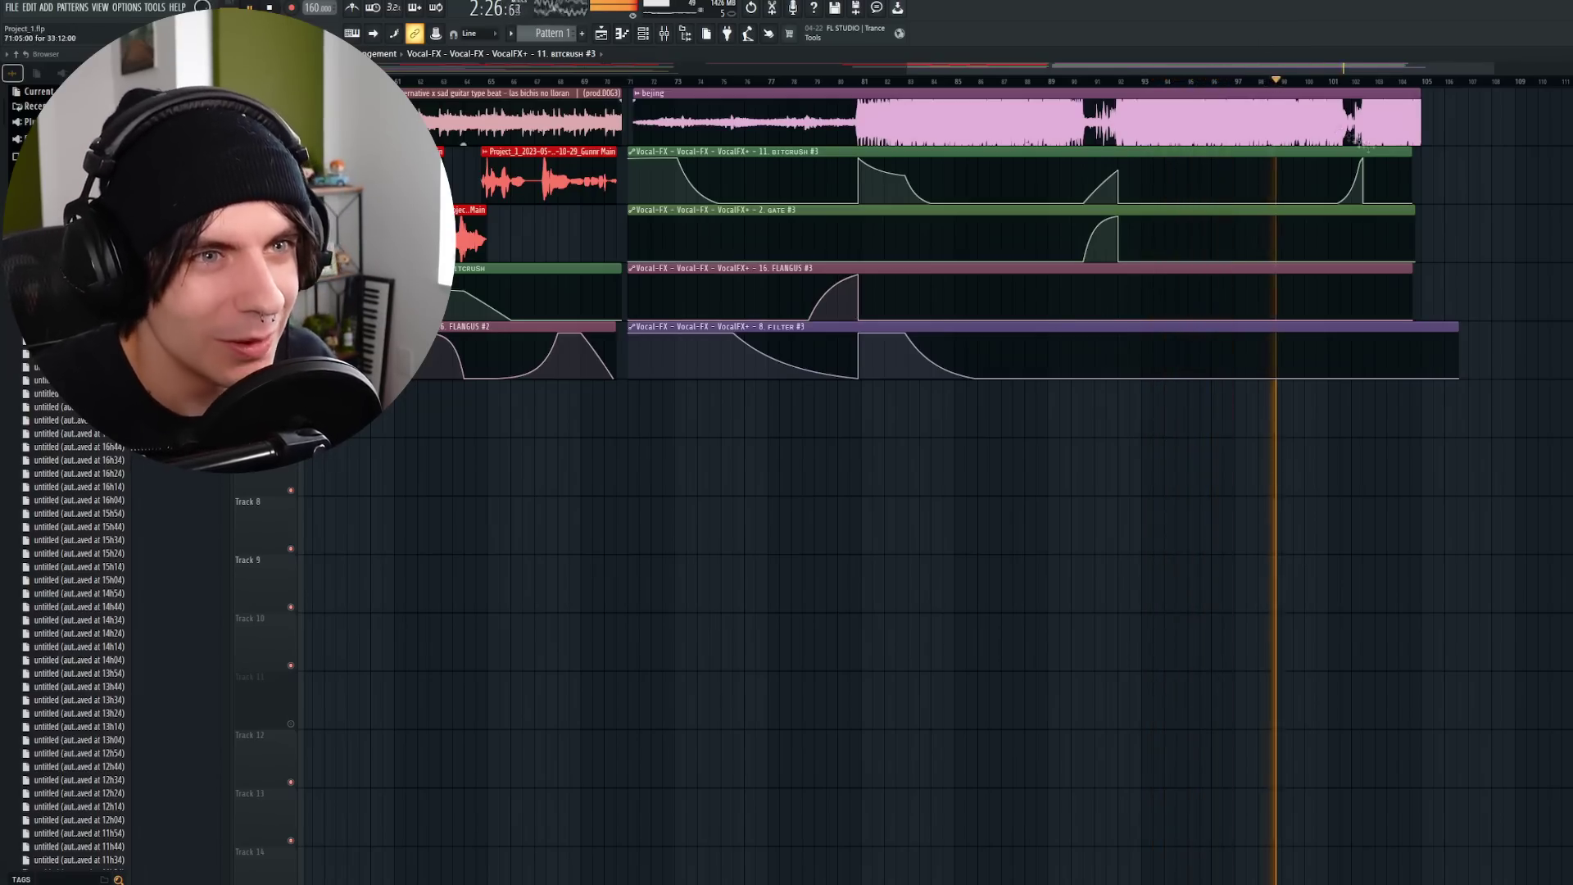